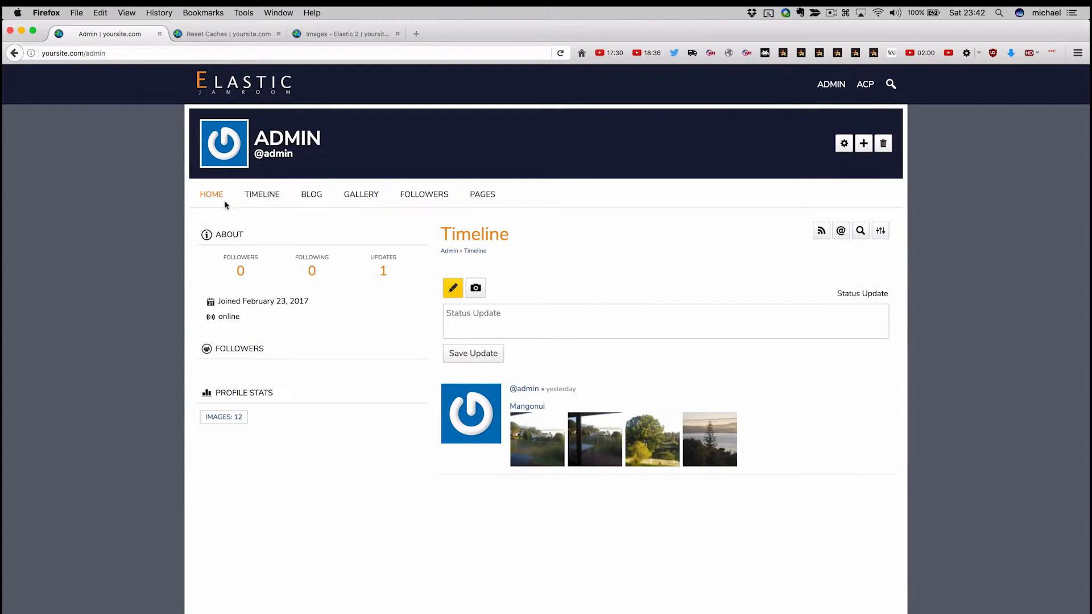
# View the admin profile's timeline and check the Profile Quota options in its profile settings
pyautogui.click(215, 203)
pyautogui.click(269, 198)
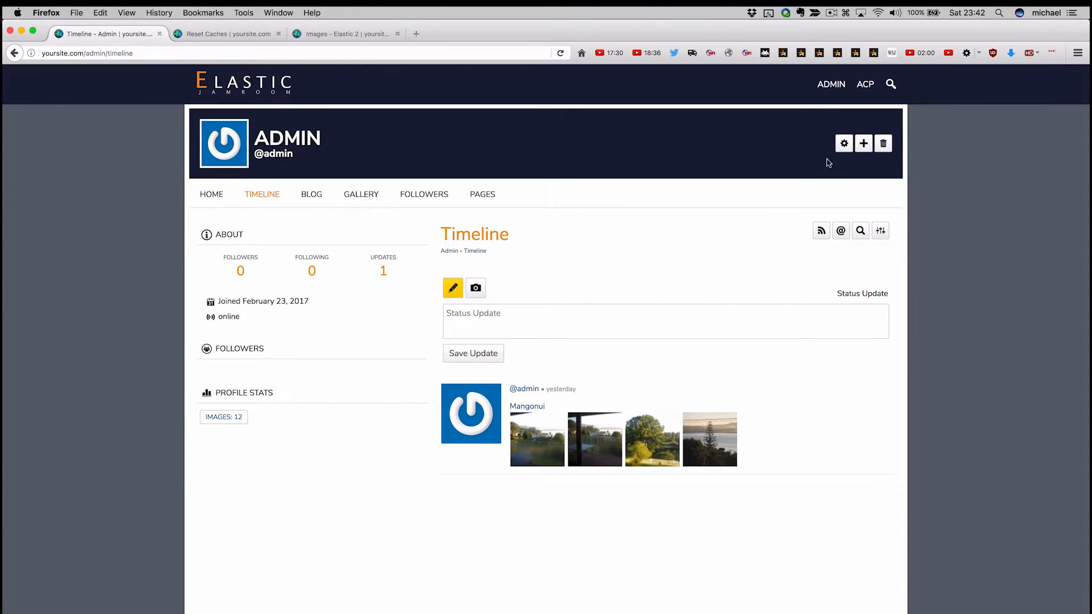
pyautogui.click(843, 146)
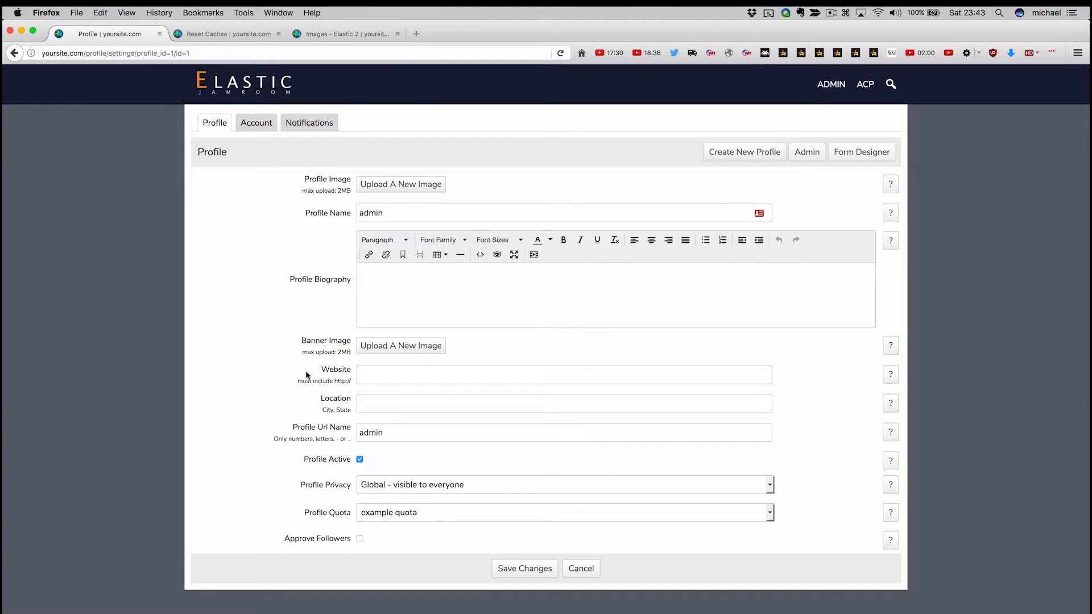
pyautogui.click(435, 516)
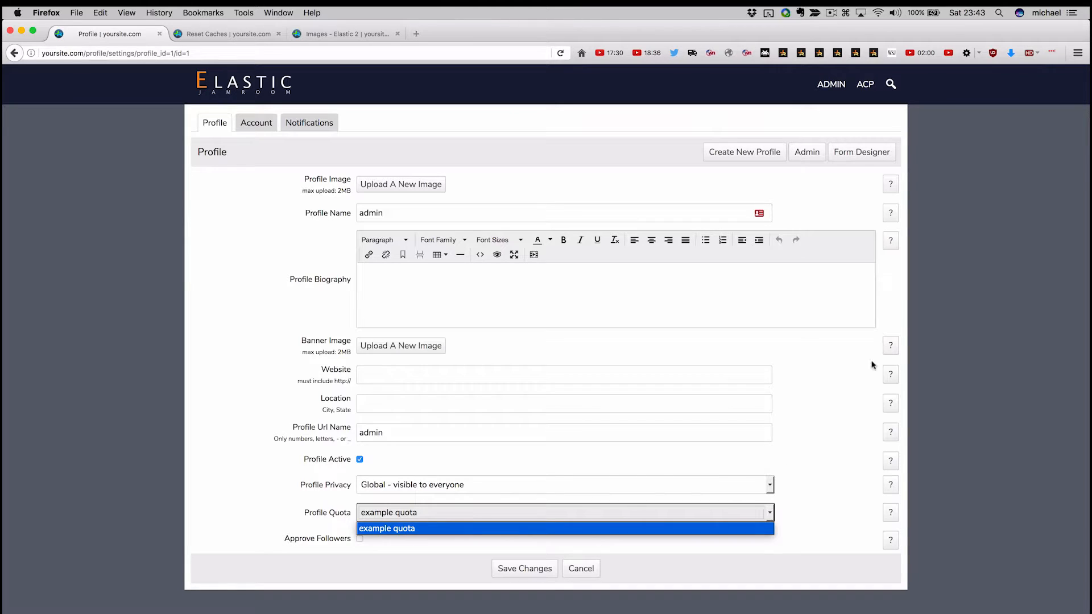
pyautogui.click(969, 220)
# Rename "example quota" to "New Signup Quota" through the Profiles module's Quota Browser in the admin control panel and save
pyautogui.click(867, 91)
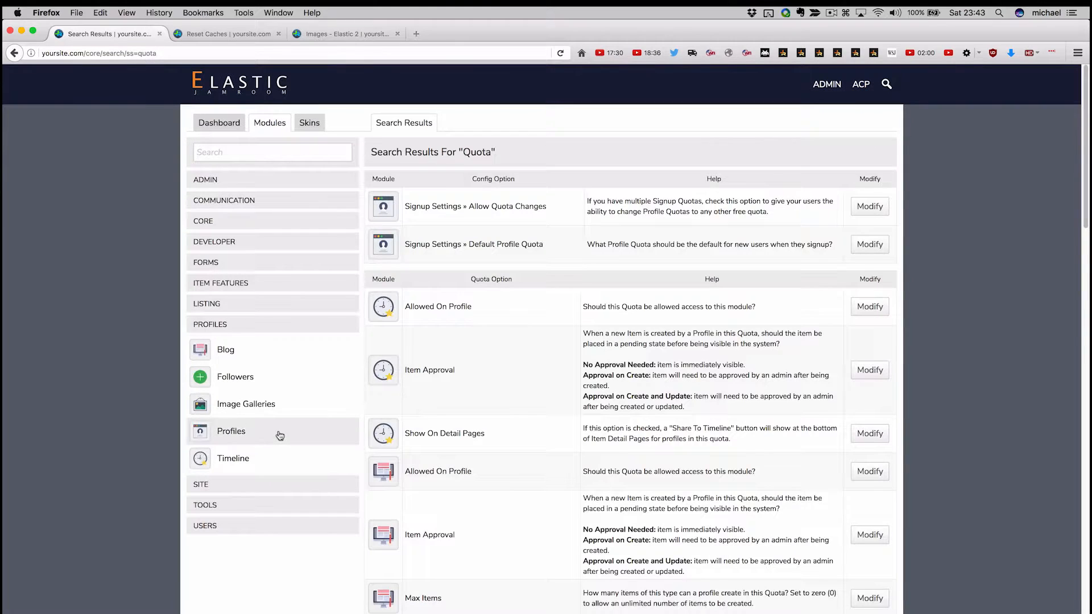
pyautogui.click(279, 435)
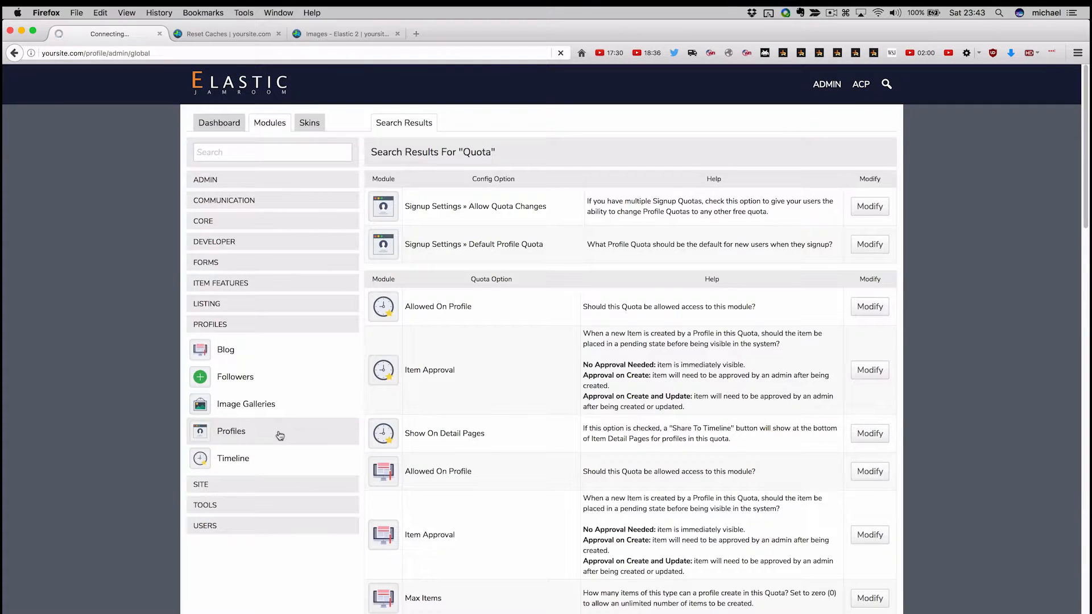
pyautogui.click(527, 124)
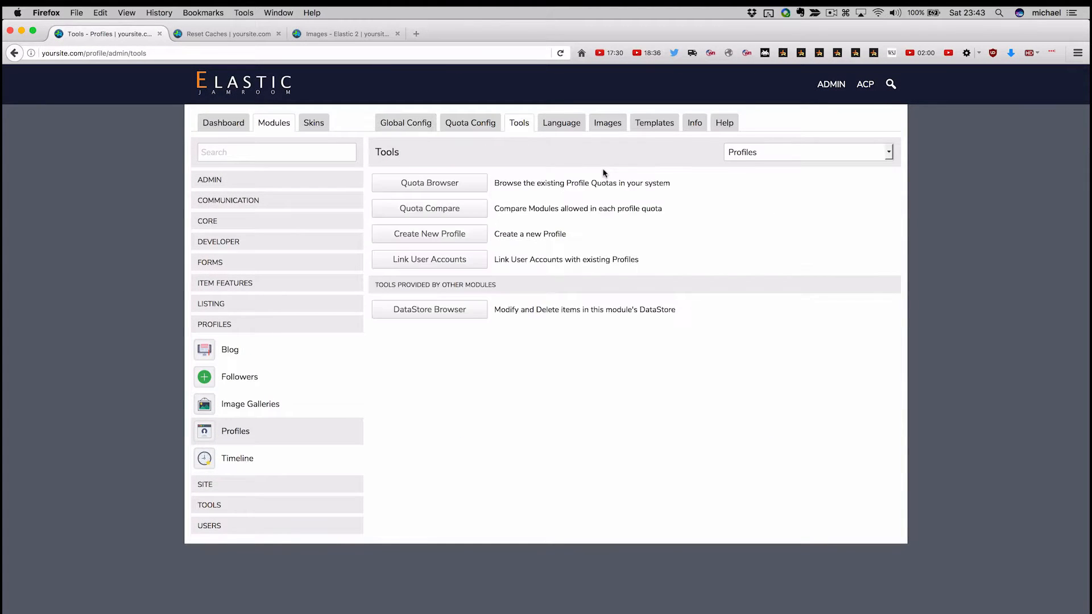
pyautogui.click(450, 184)
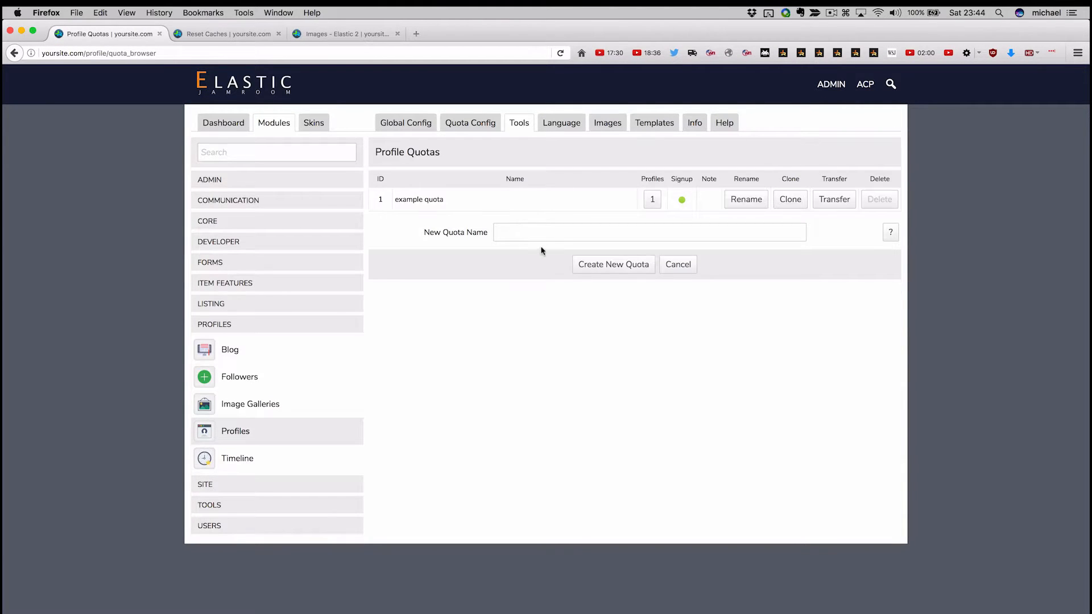
pyautogui.click(747, 202)
pyautogui.click(508, 183)
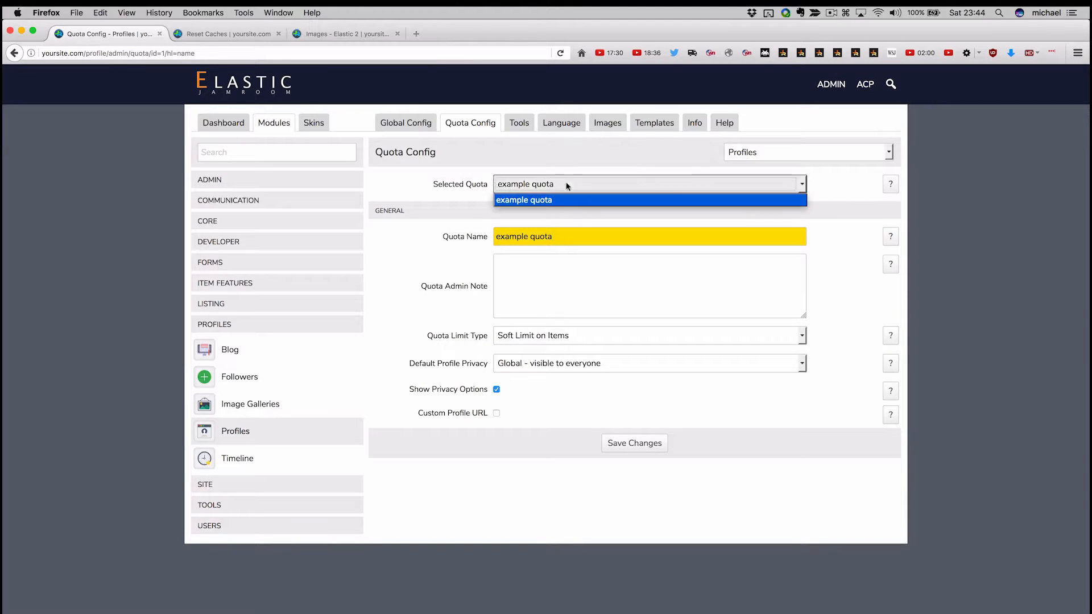
pyautogui.click(550, 239)
pyautogui.moveTo(562, 238); pyautogui.dragTo(502, 228)
pyautogui.write('New Signup')
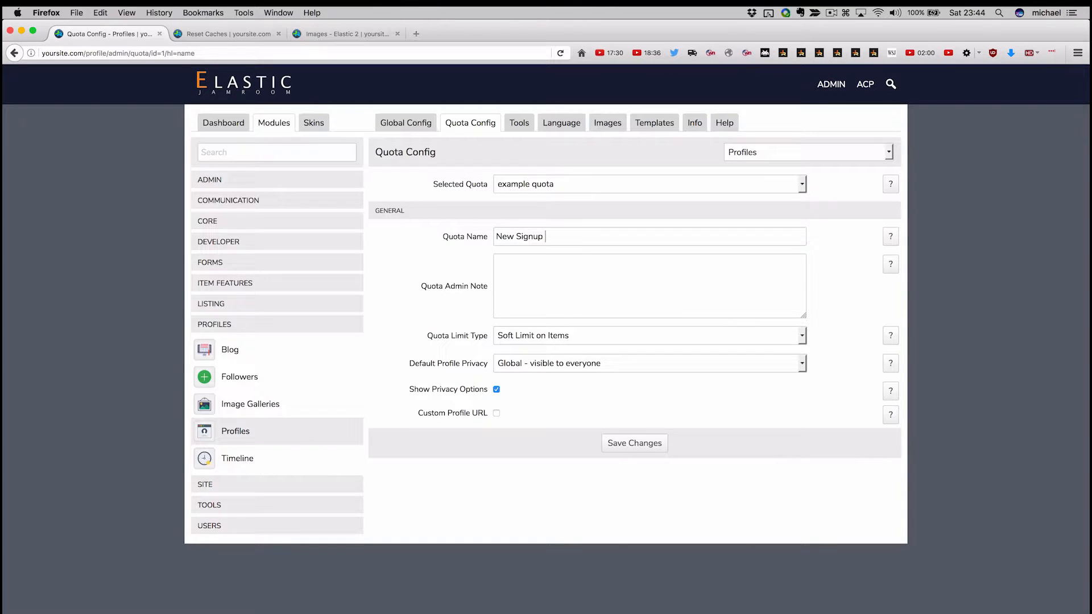
pyautogui.write(' Quota')
pyautogui.click(634, 445)
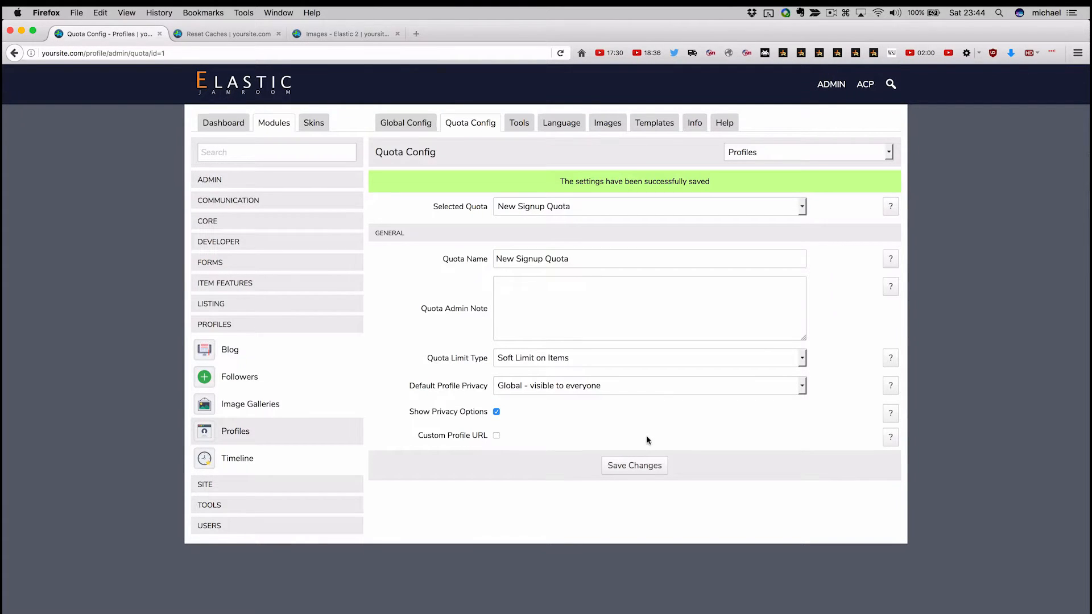
# Create a new profile quota named "Community Forum Quota" in the Profiles module's Quota Browser
pyautogui.click(520, 128)
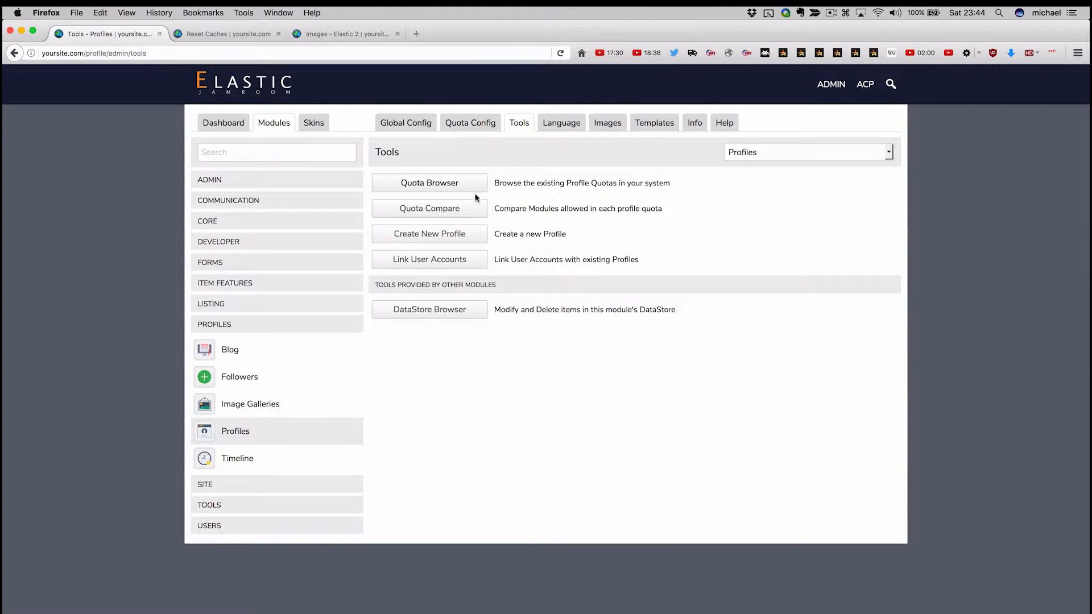
pyautogui.click(445, 187)
pyautogui.click(513, 232)
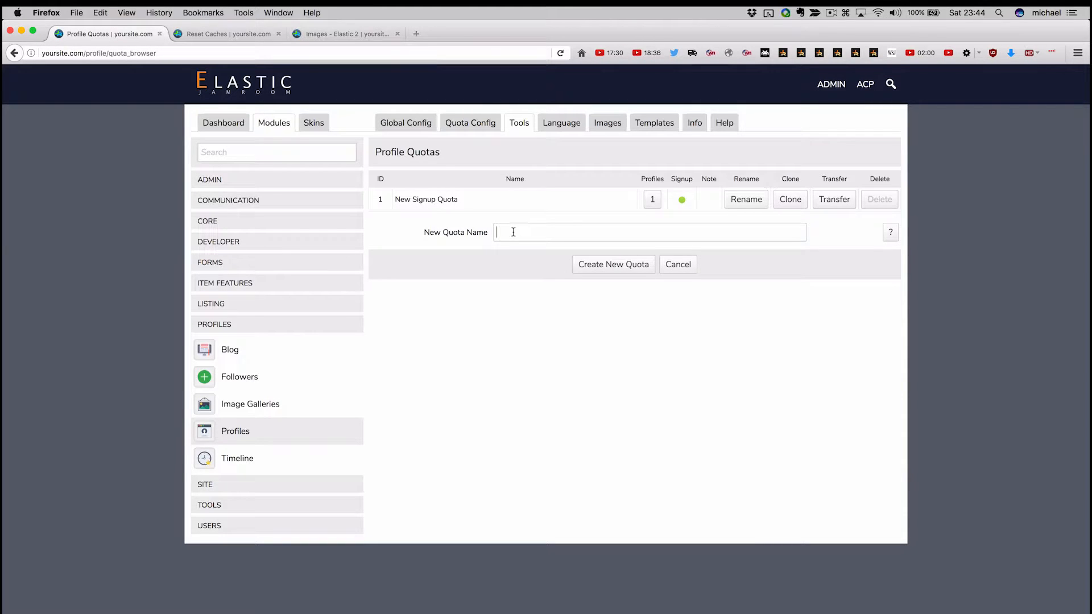
pyautogui.write('Community Forum Qui')
pyautogui.click(612, 268)
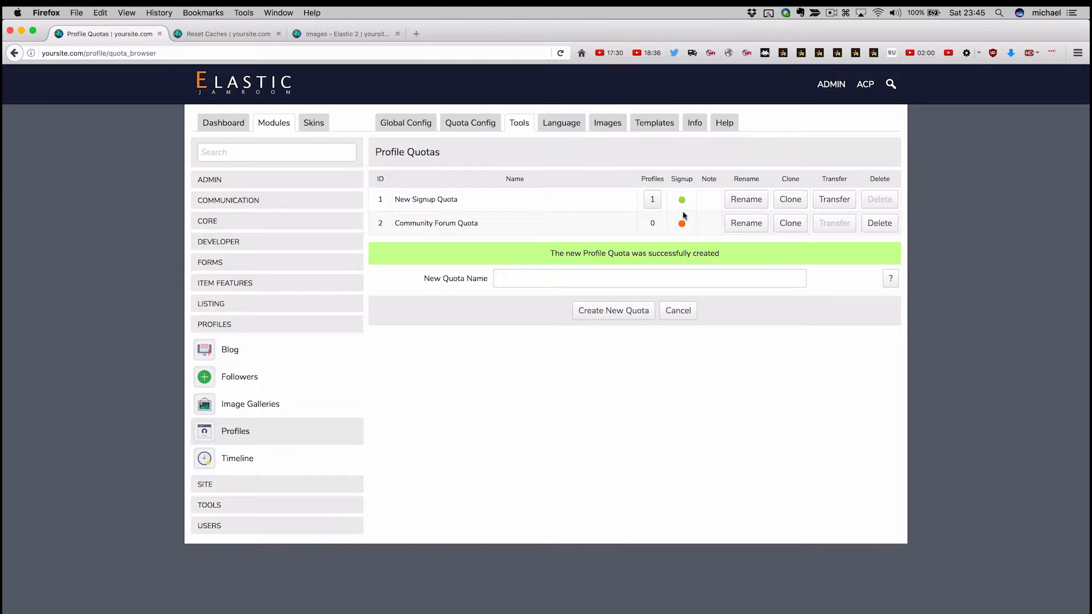
# Set the admin profile's quota to Community Forum Quota in its profile settings and save the change
pyautogui.click(826, 98)
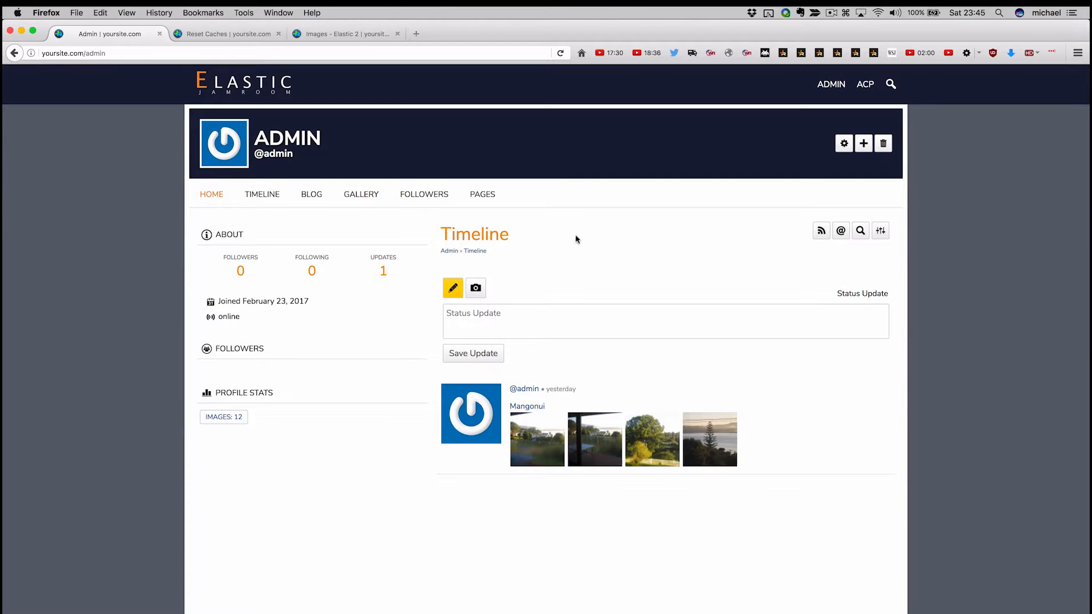
pyautogui.click(844, 149)
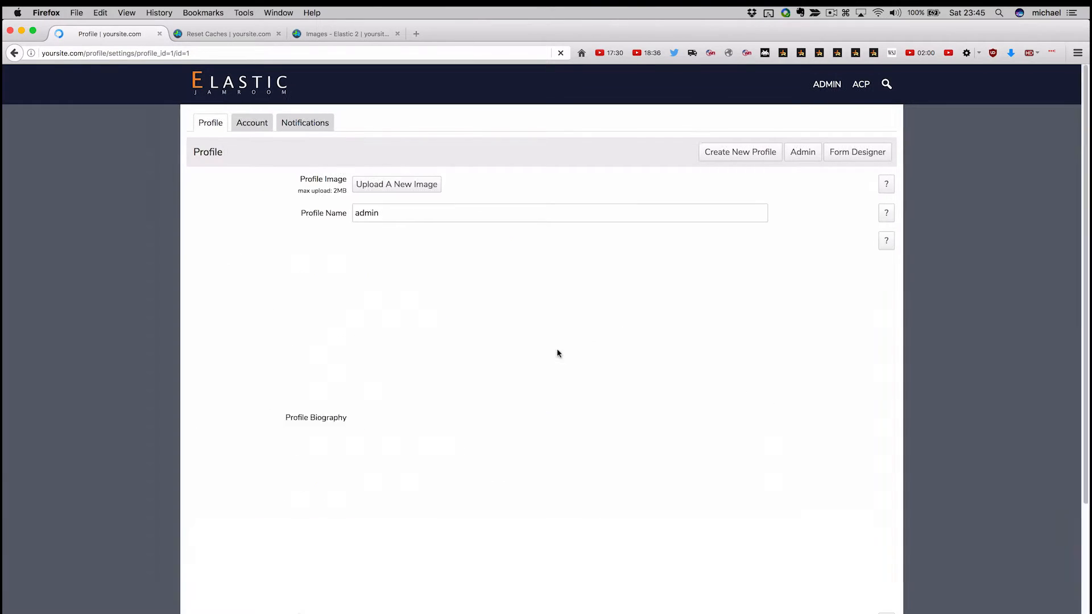
pyautogui.click(432, 516)
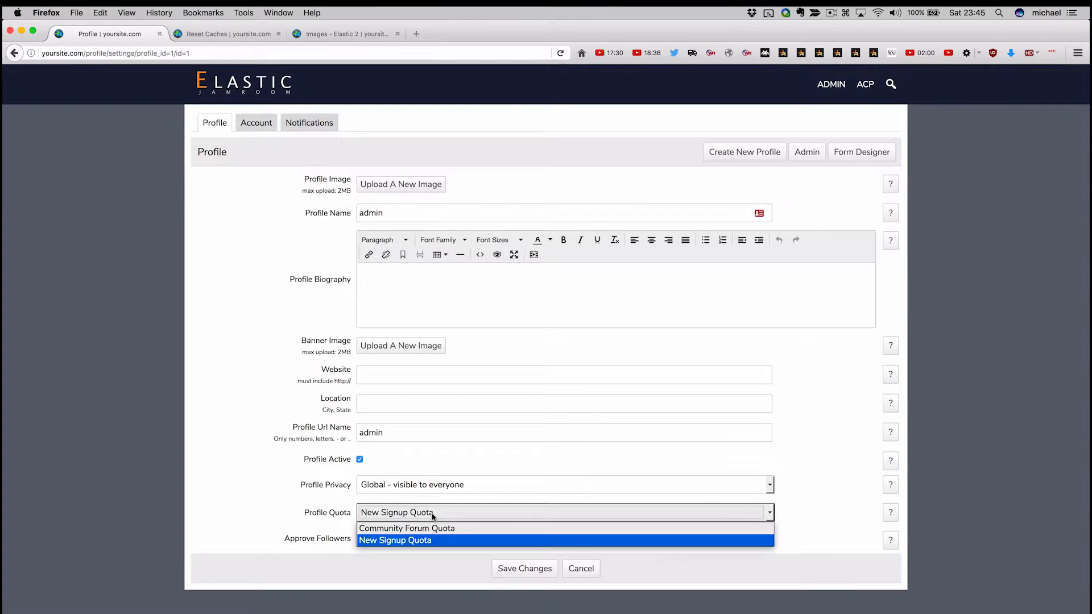
pyautogui.click(436, 528)
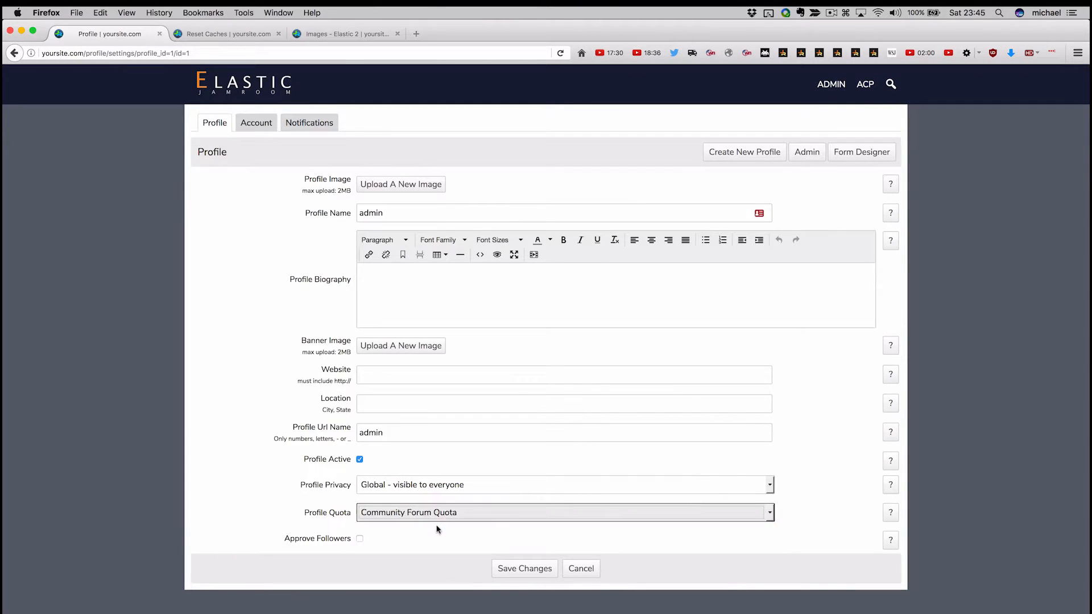
pyautogui.click(514, 569)
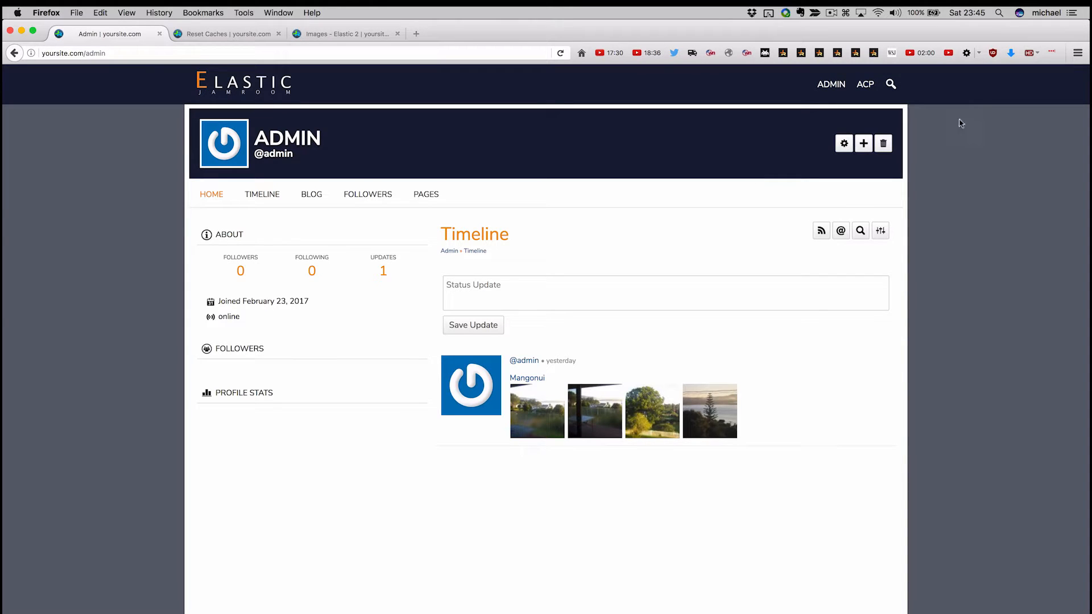
# Find the Blog module in the admin control panel, disable Allowed On Profile for the Community Forum Quota and save
pyautogui.click(865, 85)
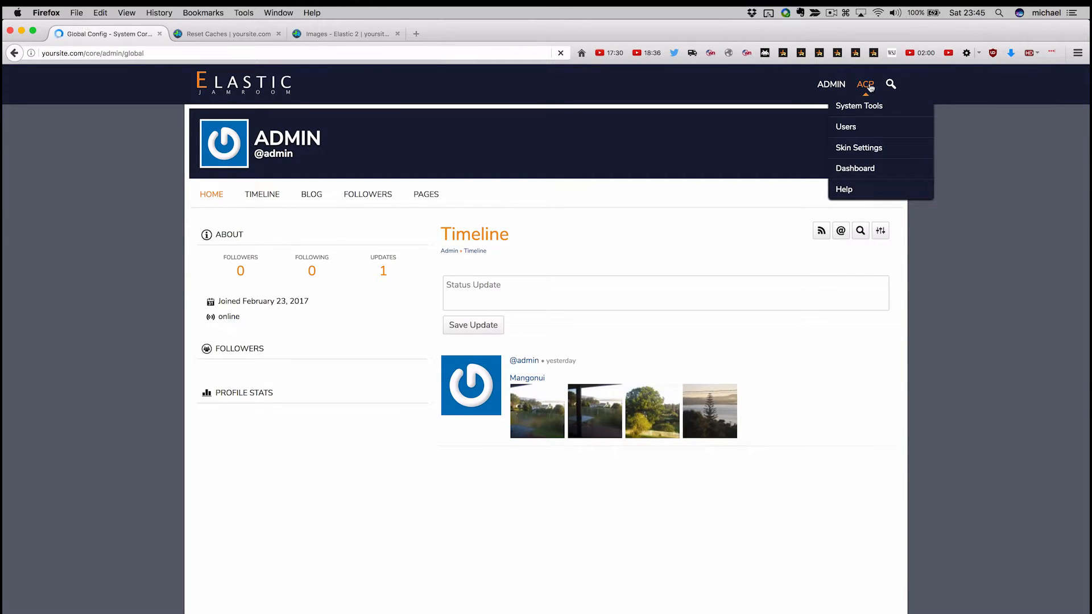
pyautogui.click(292, 154)
pyautogui.write('blog')
pyautogui.press('Return')
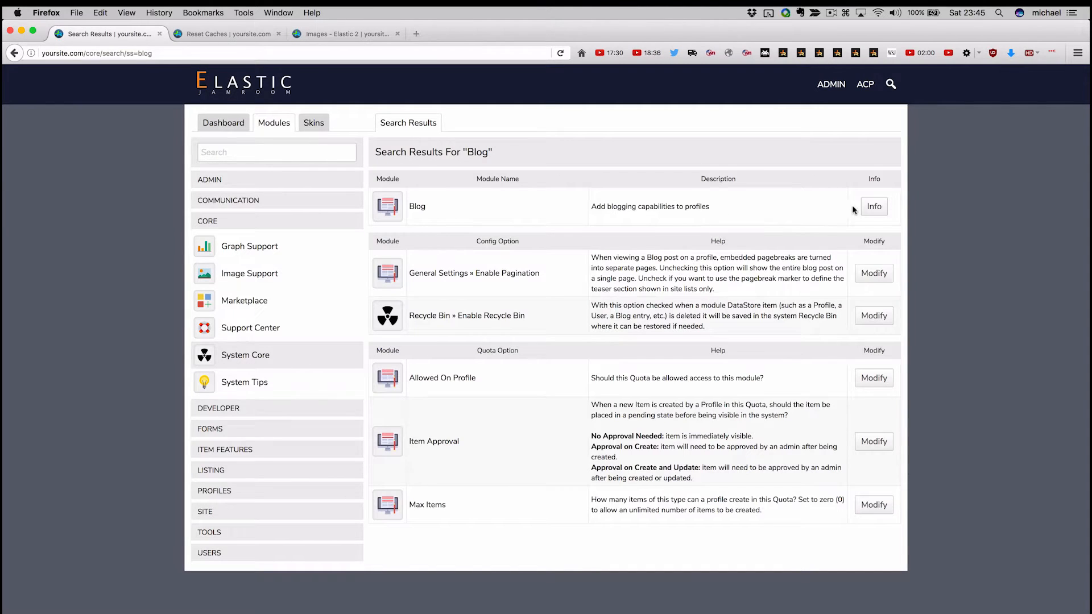
pyautogui.click(875, 207)
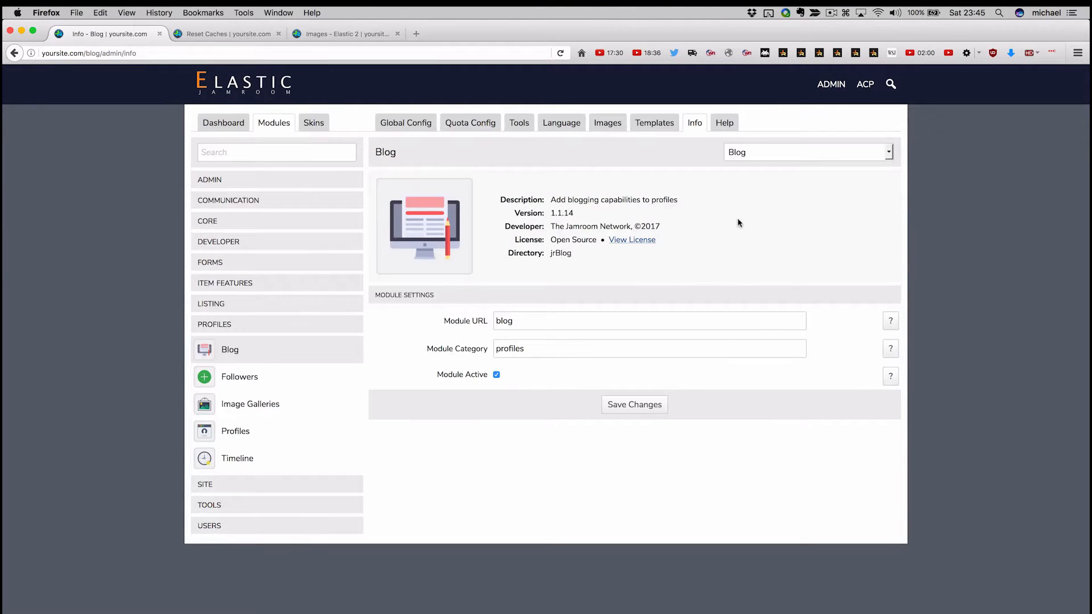
pyautogui.click(480, 124)
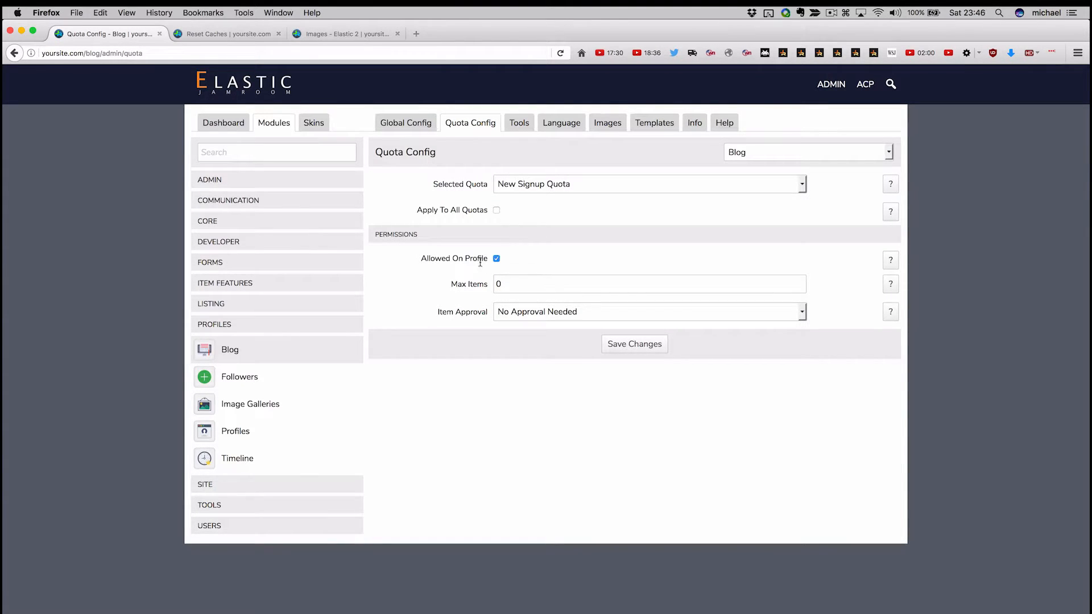
pyautogui.click(559, 189)
pyautogui.click(562, 200)
pyautogui.click(497, 260)
pyautogui.click(649, 344)
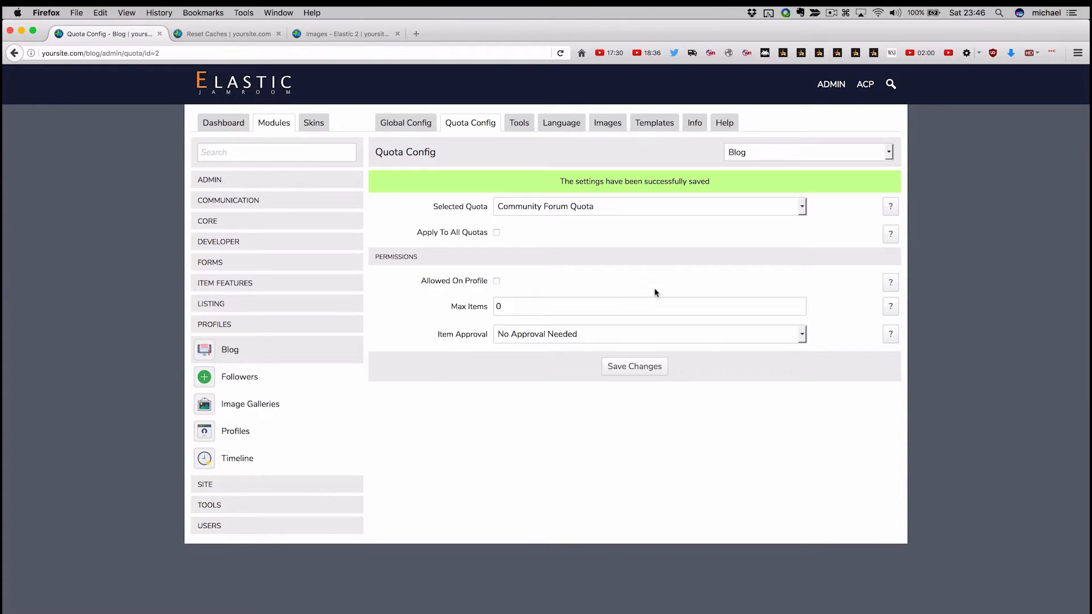
# Search the modules for "page", then disable Page Creator's Allowed On Profile for the Community Forum Quota and save
pyautogui.click(279, 155)
pyautogui.write('page')
pyautogui.press('Return')
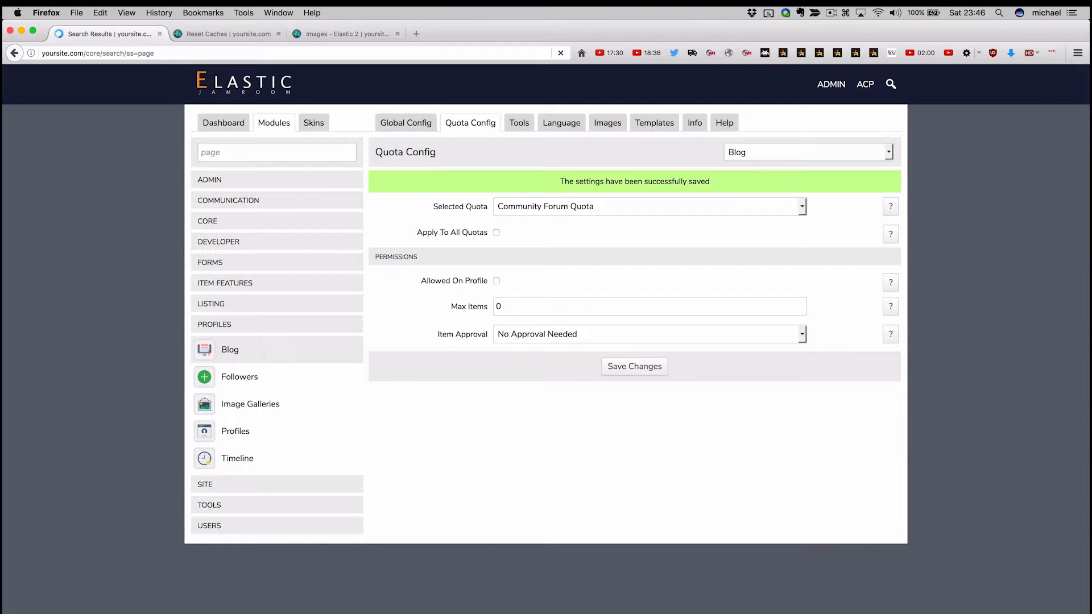
pyautogui.click(864, 212)
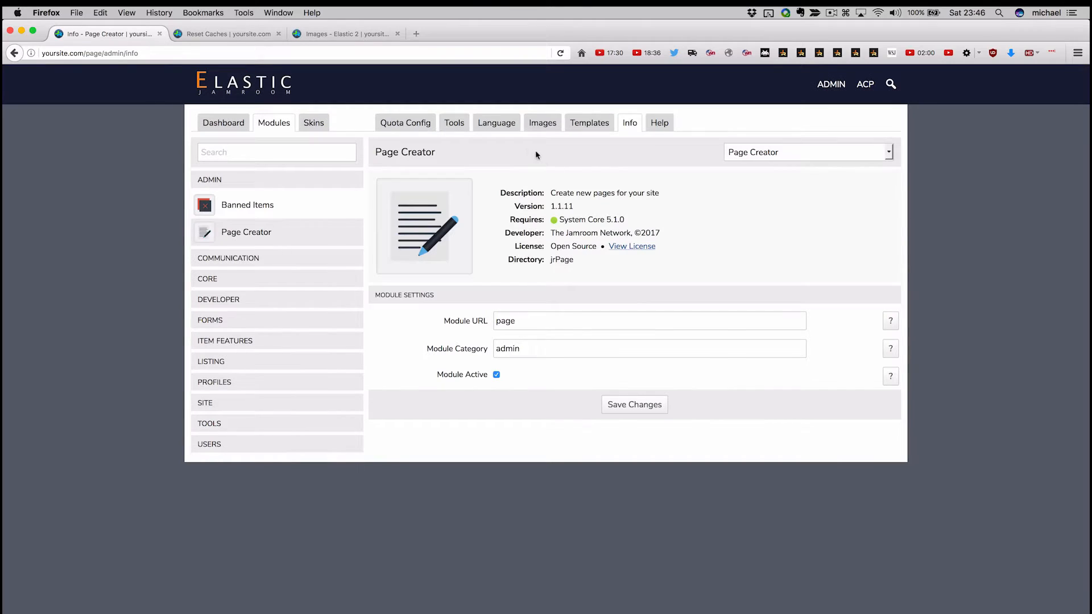
pyautogui.click(422, 128)
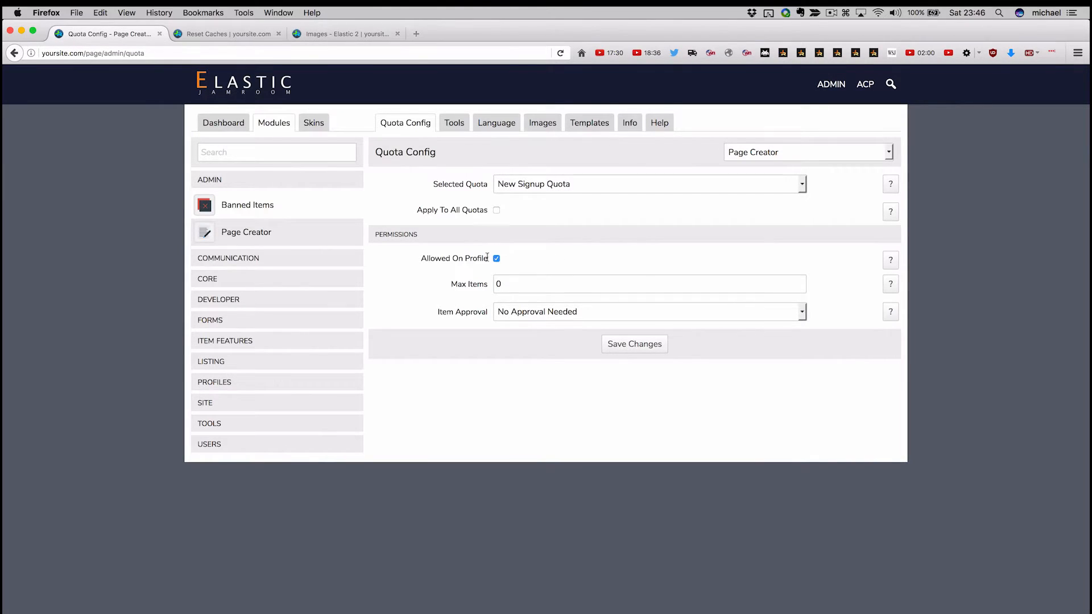
pyautogui.click(549, 188)
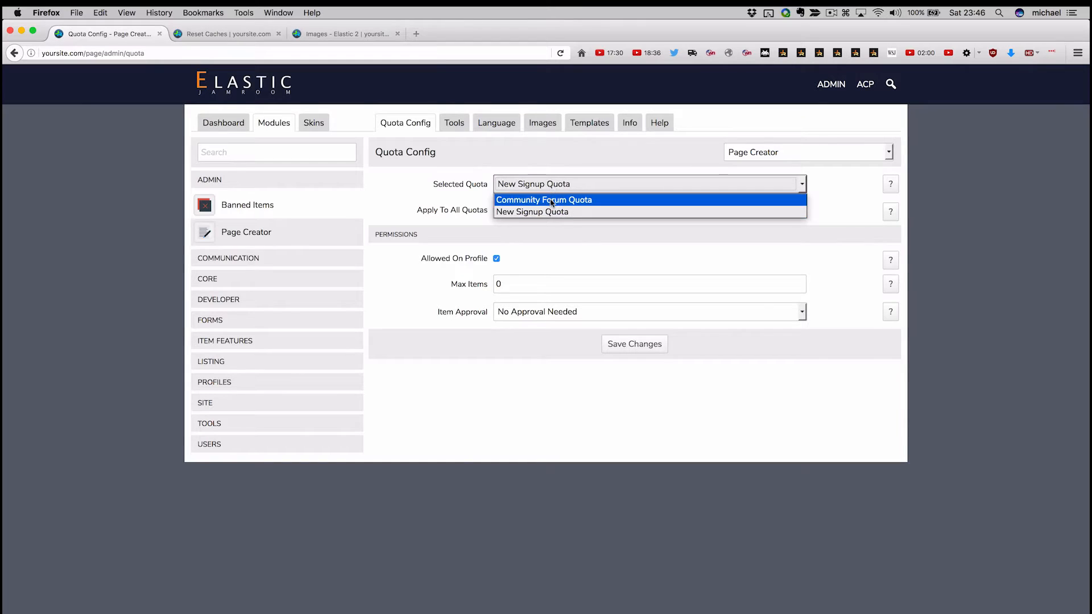
pyautogui.click(551, 199)
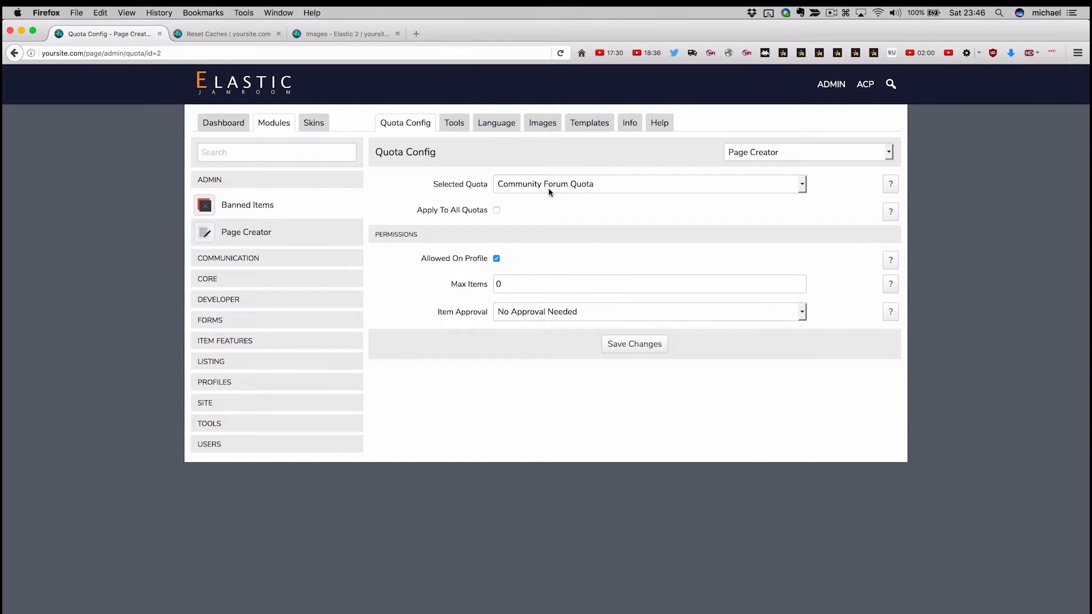
pyautogui.click(497, 259)
pyautogui.click(618, 343)
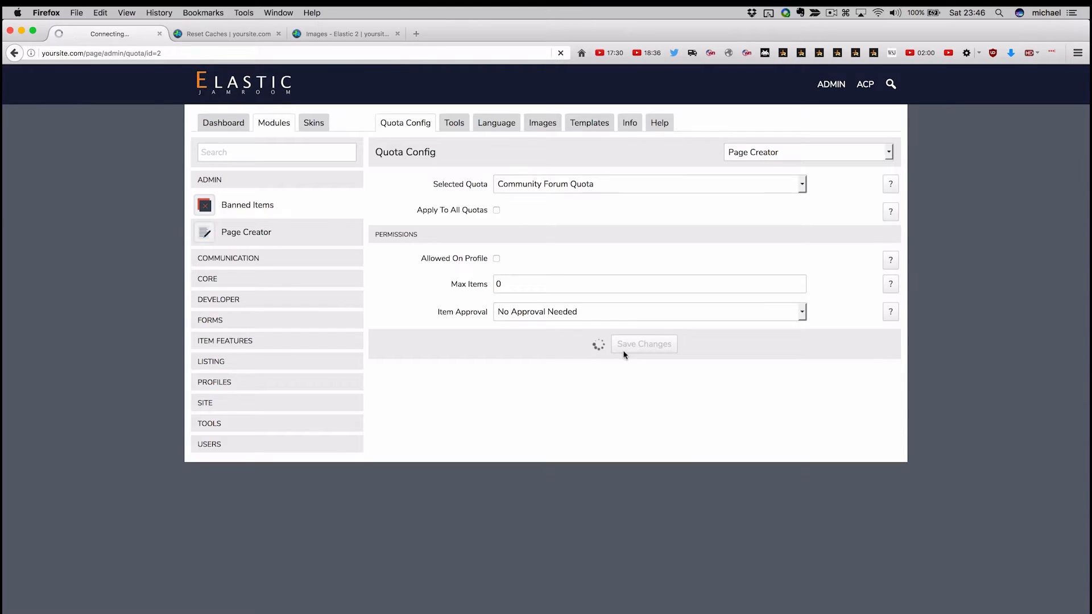
# Set the admin profile's quota to New Signup Quota in its profile settings and save
pyautogui.click(845, 92)
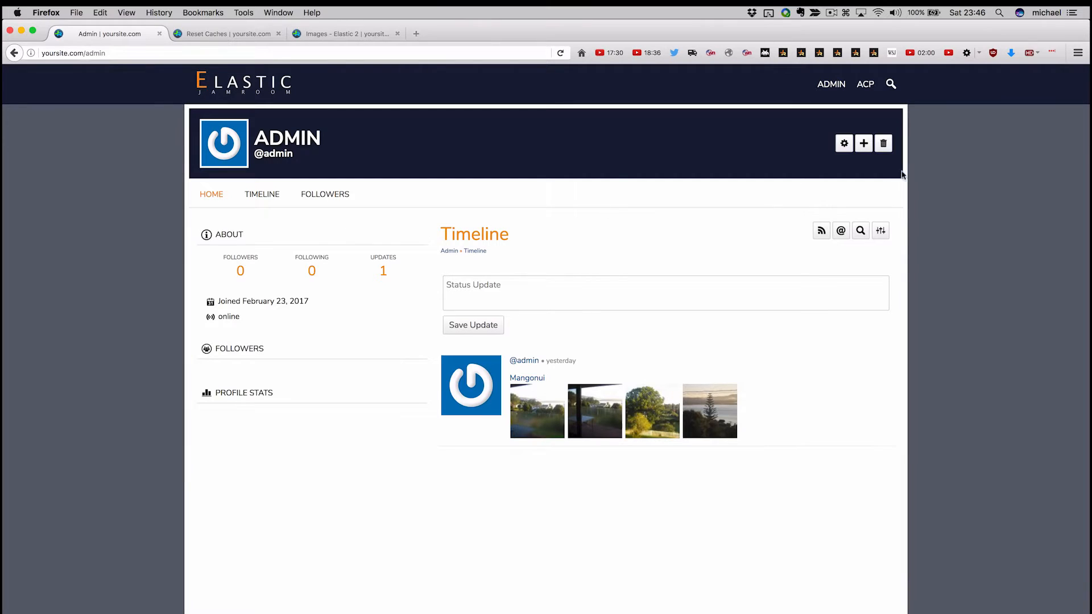
pyautogui.click(844, 144)
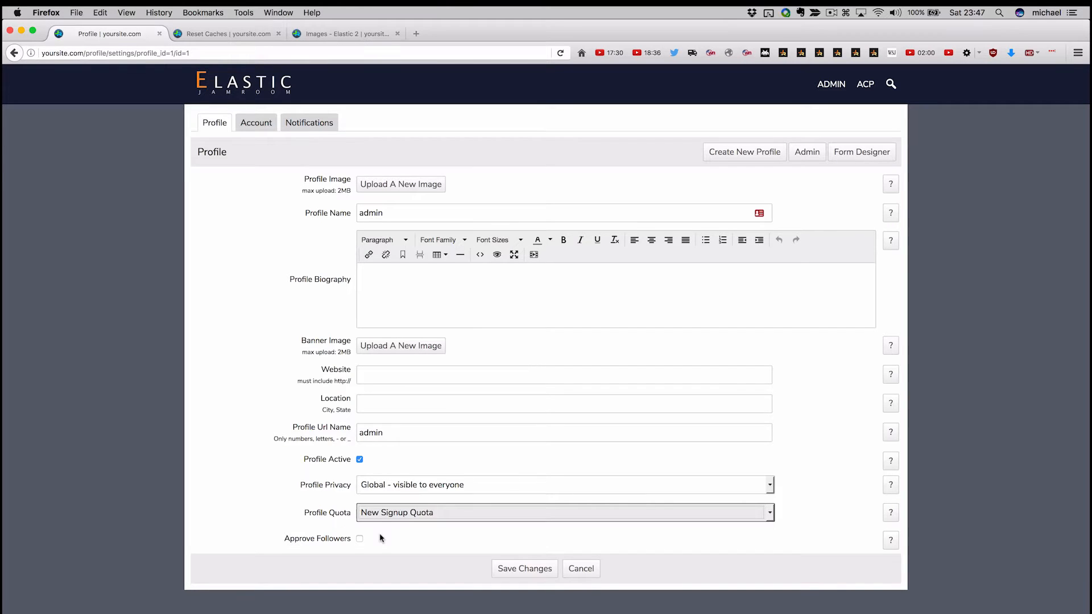
pyautogui.click(519, 568)
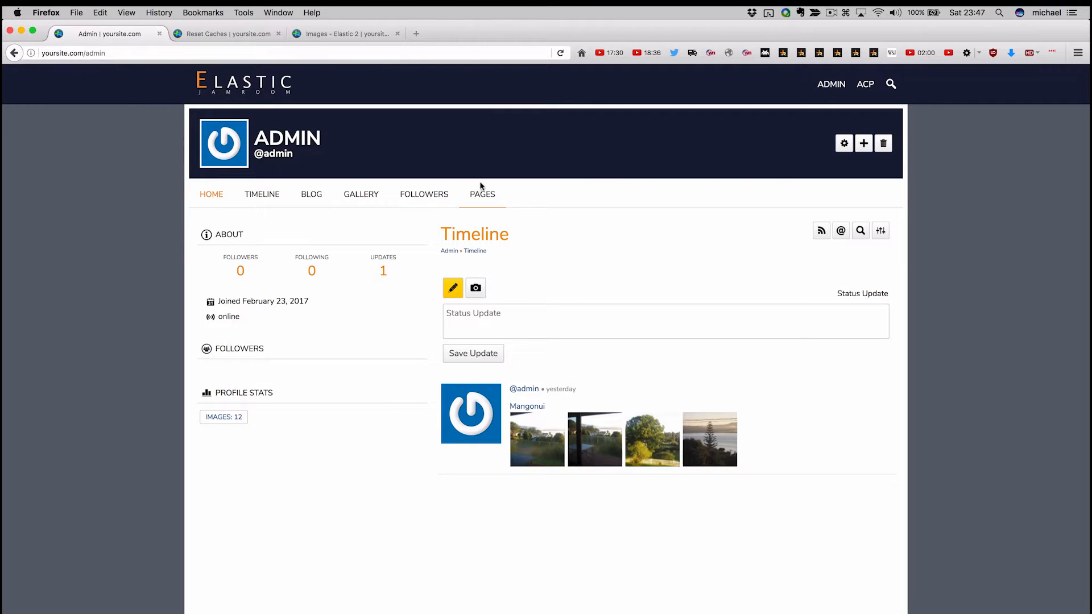
# Create a new profile named "community" in the Community Forum Quota with admin as its owner
pyautogui.click(865, 146)
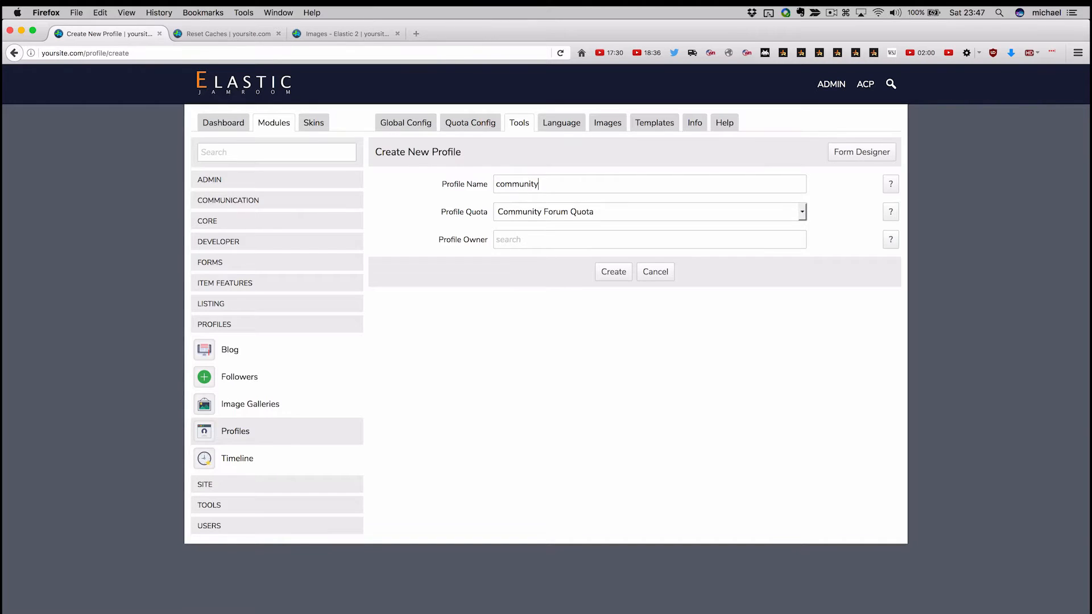
pyautogui.click(536, 236)
pyautogui.write('a')
pyautogui.click(511, 257)
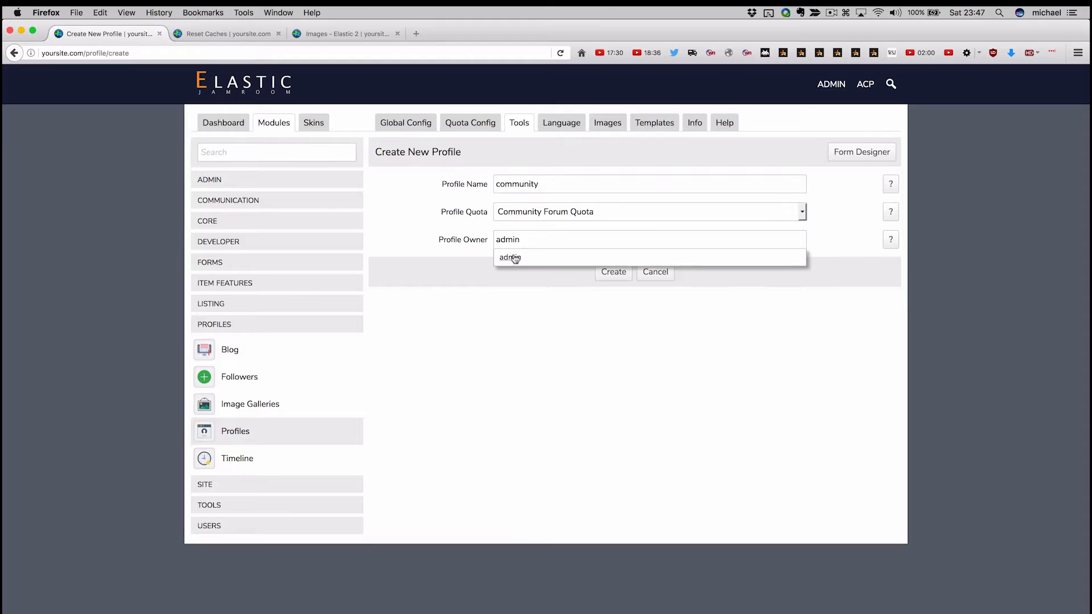
pyautogui.click(611, 272)
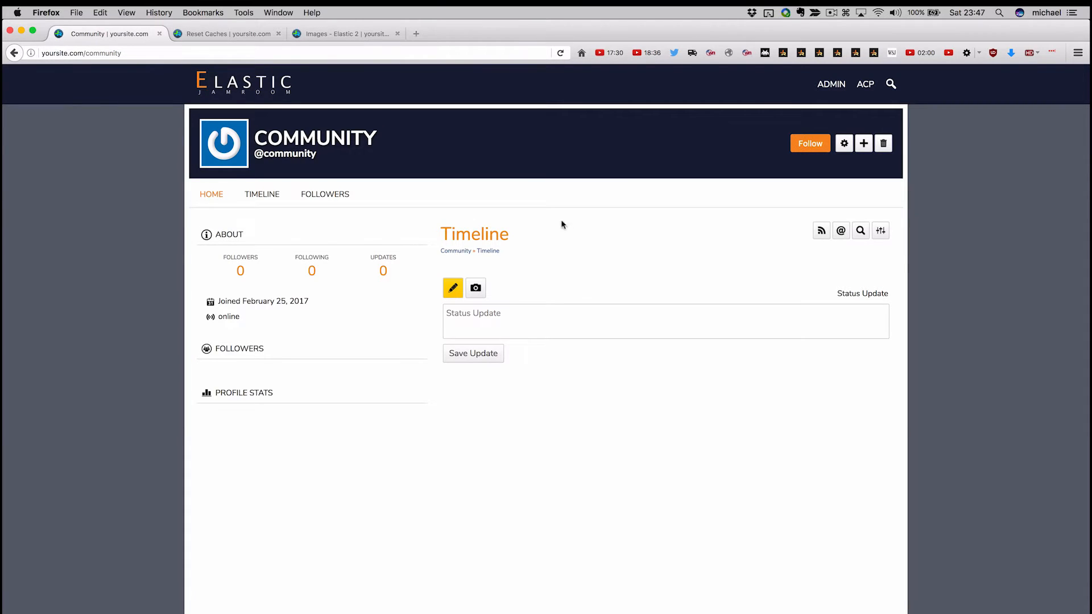
# Search the Marketplace modules for "forum", then install the Forum module and save it as active
pyautogui.click(867, 85)
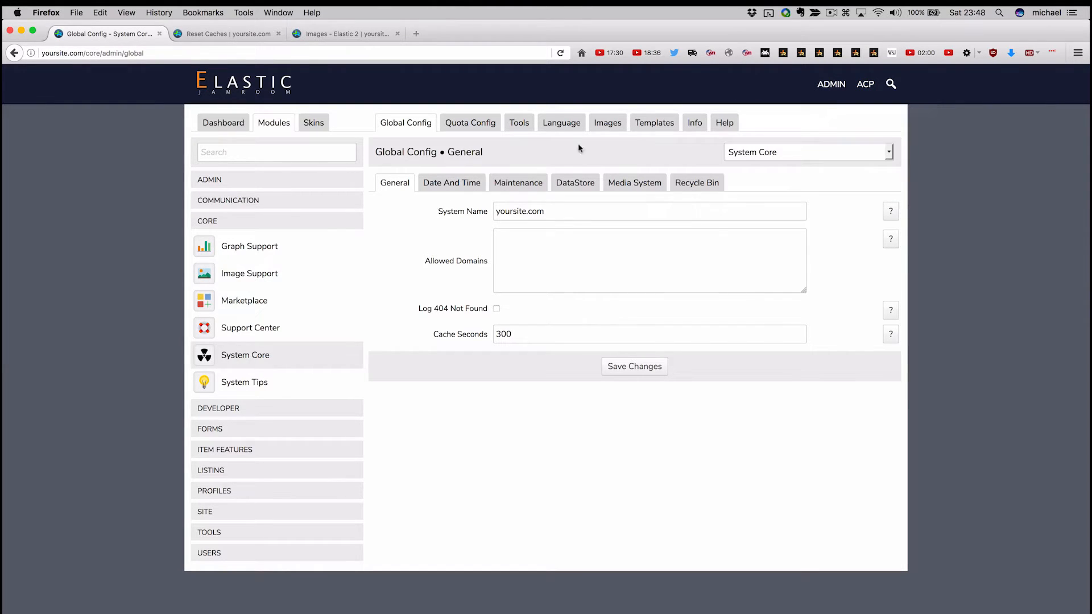
pyautogui.click(273, 307)
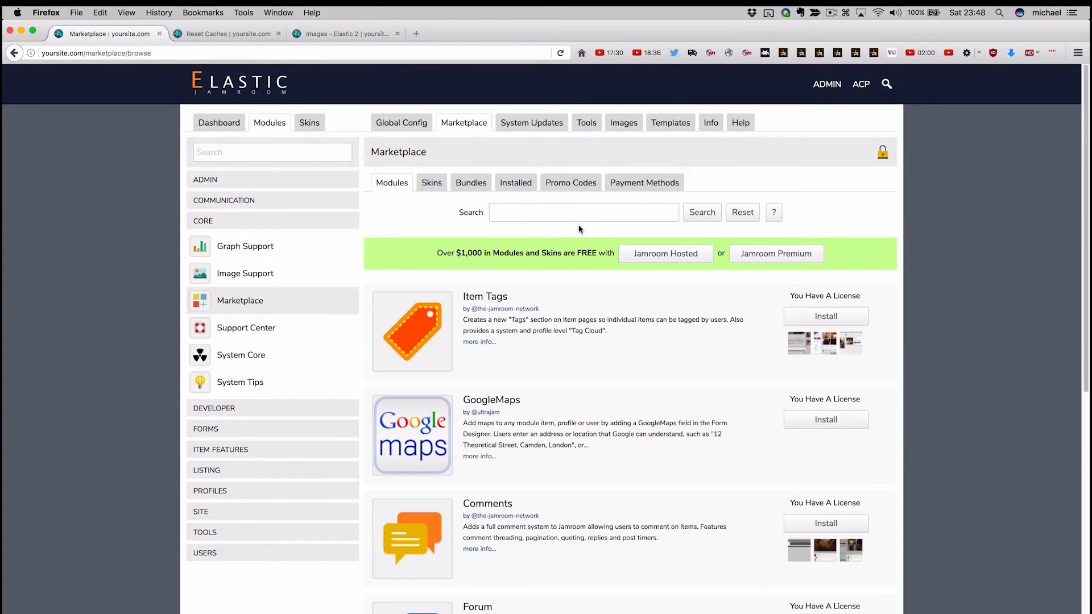
pyautogui.click(580, 212)
pyautogui.write('forum')
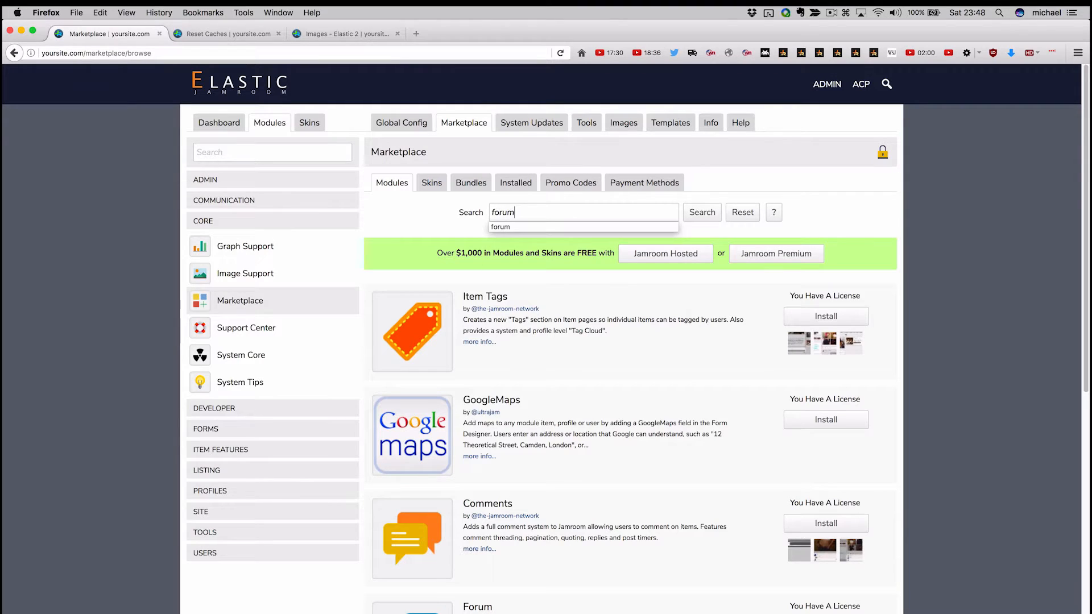
pyautogui.press('Return')
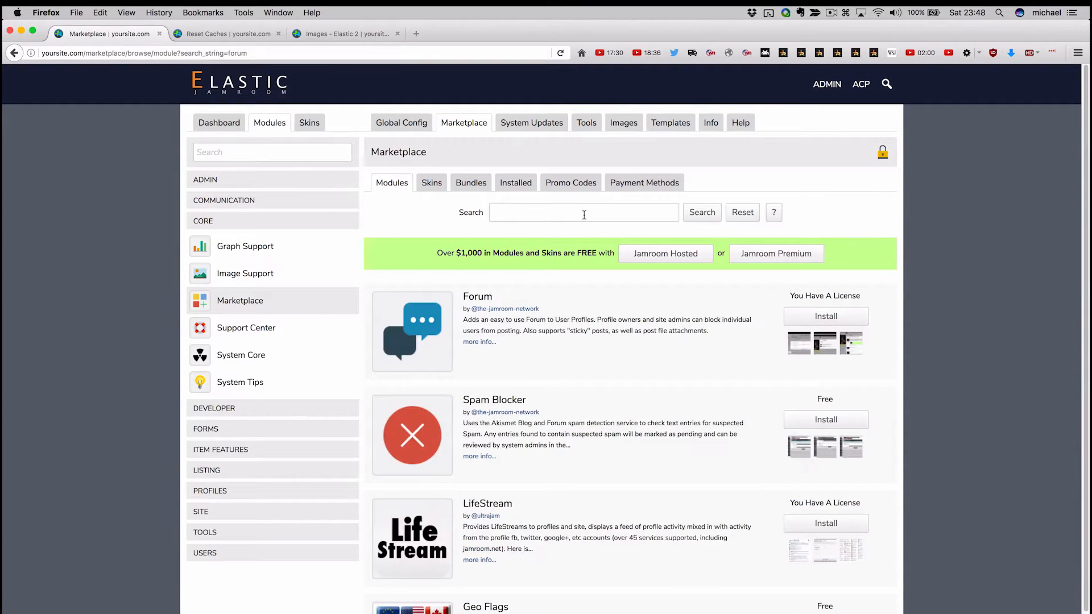
pyautogui.click(845, 318)
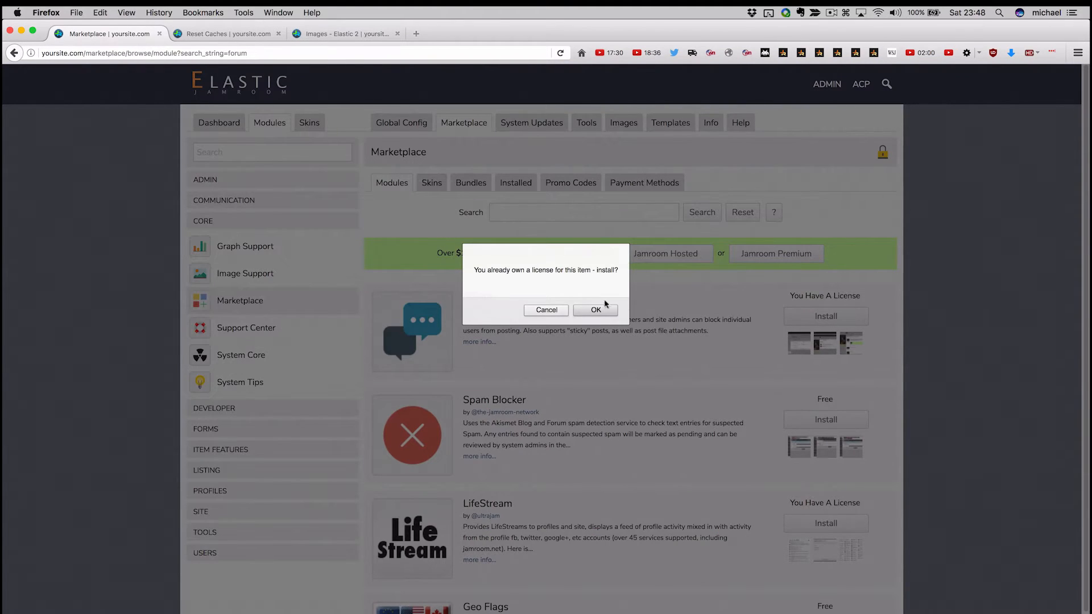
pyautogui.click(594, 309)
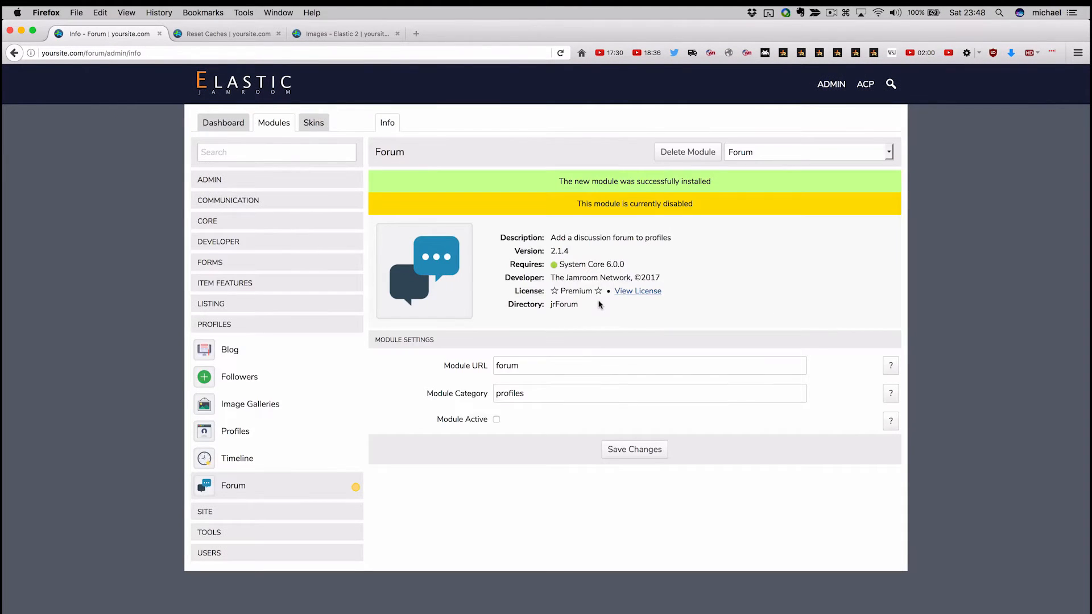
pyautogui.click(632, 449)
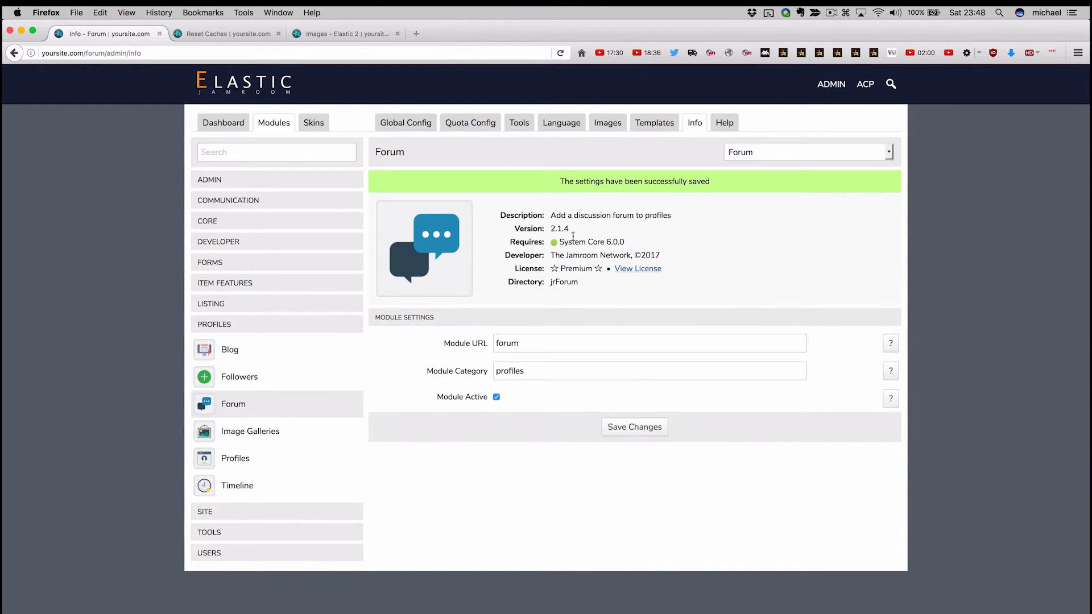
# In the Forum module's quota configuration, enable File Attachments for the New Signup Quota and save
pyautogui.click(481, 124)
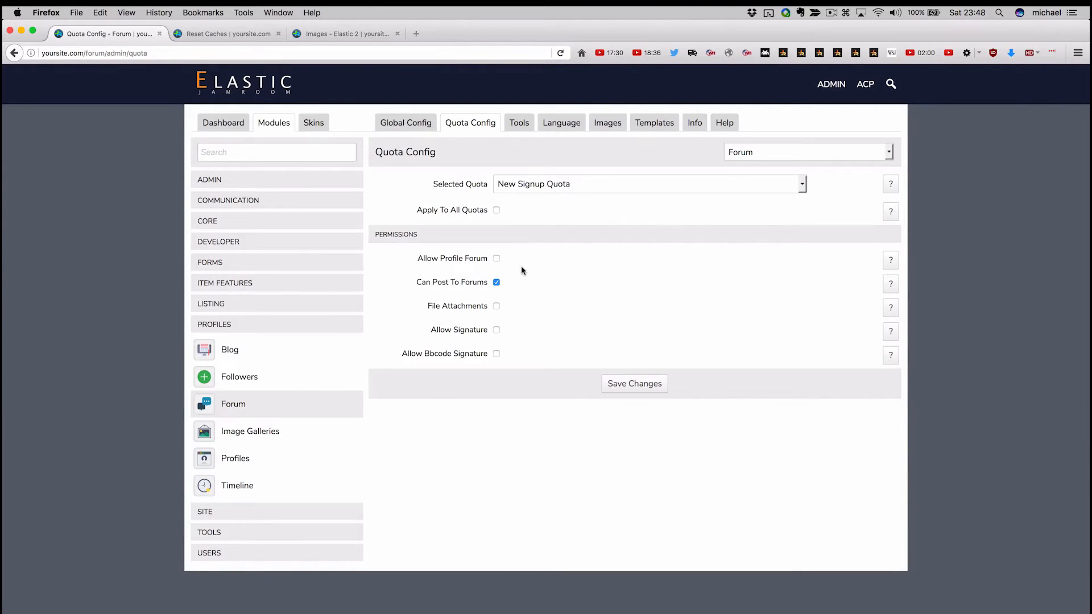
pyautogui.click(497, 307)
pyautogui.click(639, 385)
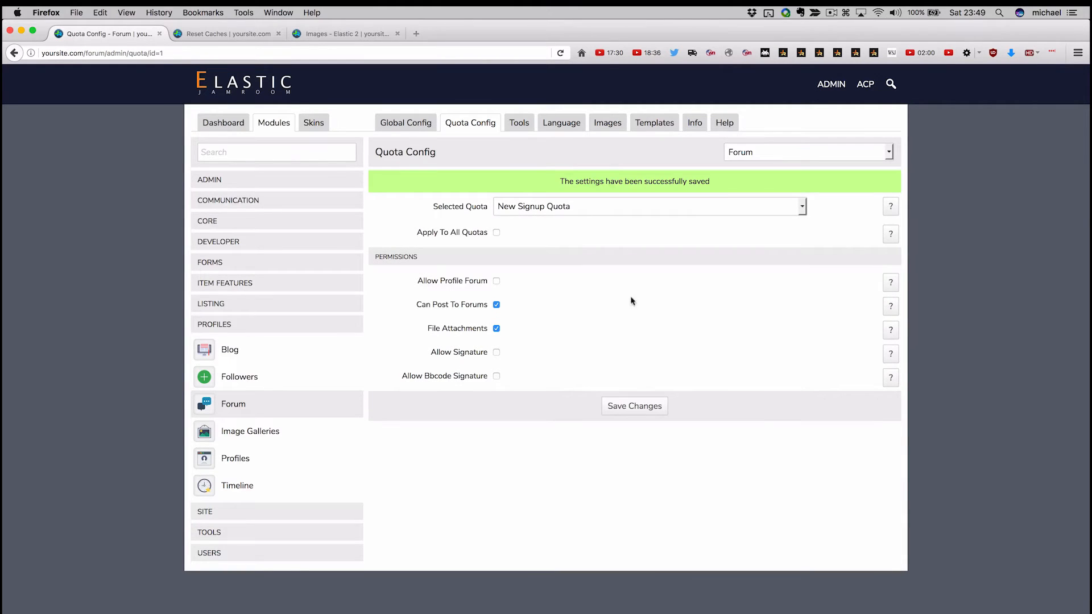
# For the Community Forum Quota, keep Allow Profile Forum enabled, disable Can Post To Forums and save
pyautogui.click(619, 206)
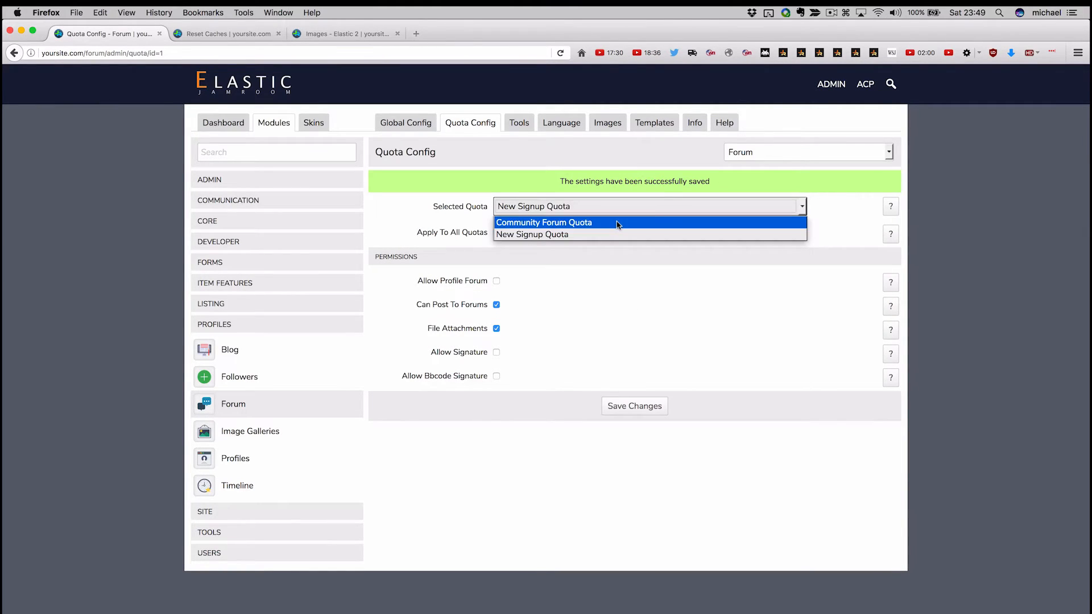
pyautogui.click(619, 223)
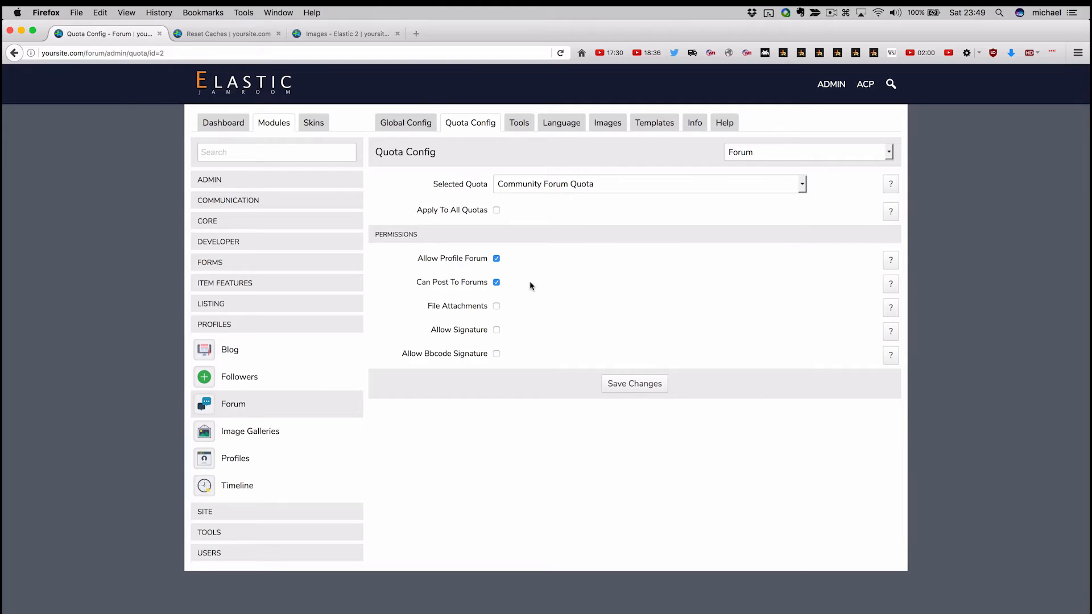
pyautogui.click(497, 282)
pyautogui.click(637, 387)
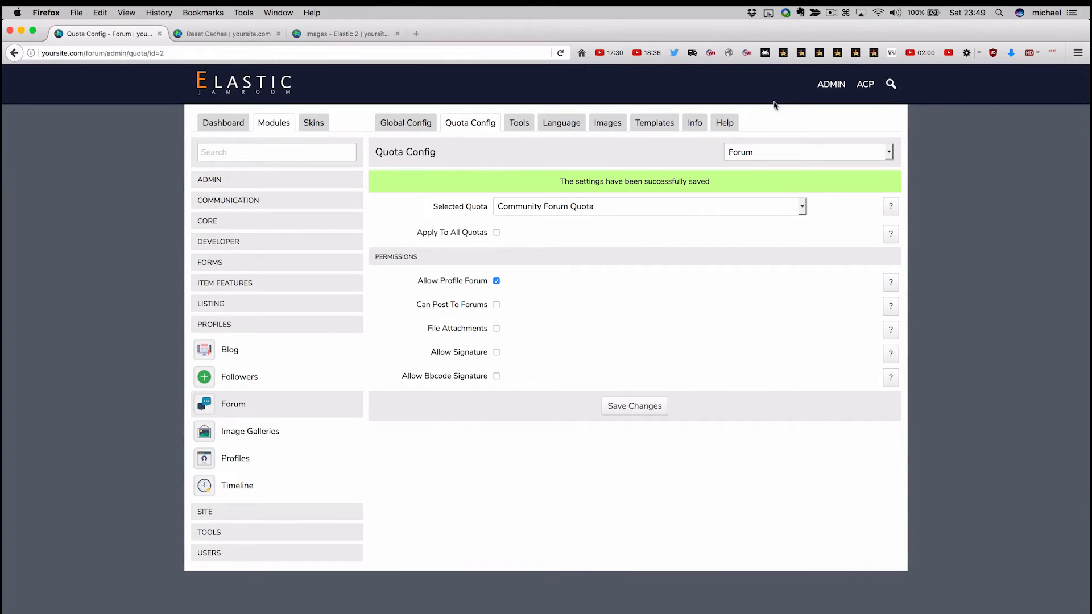
# Go to the community profile at yoursite.com/community, turn on Enable Categories in its forum settings and save
pyautogui.moveTo(824, 85)
pyautogui.moveTo(88, 52); pyautogui.dragTo(255, 63)
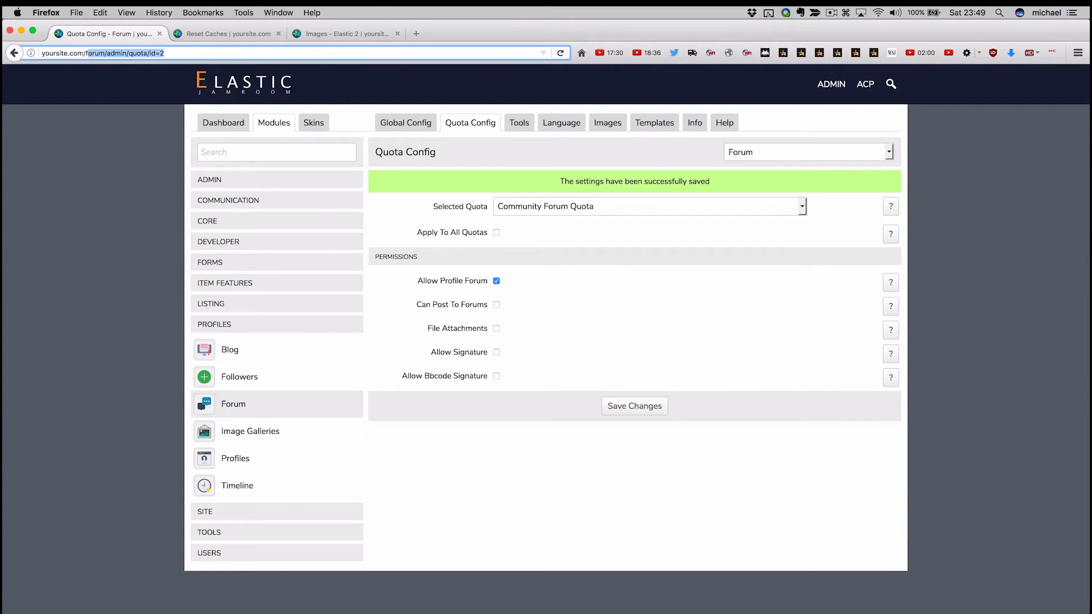
pyautogui.write('community')
pyautogui.press('Return')
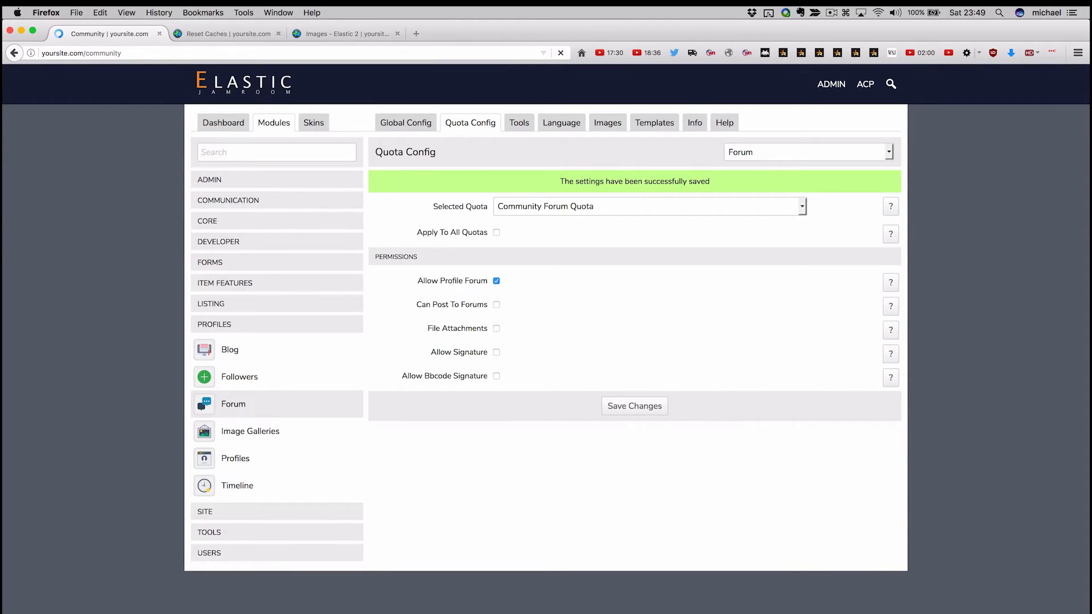
pyautogui.click(392, 196)
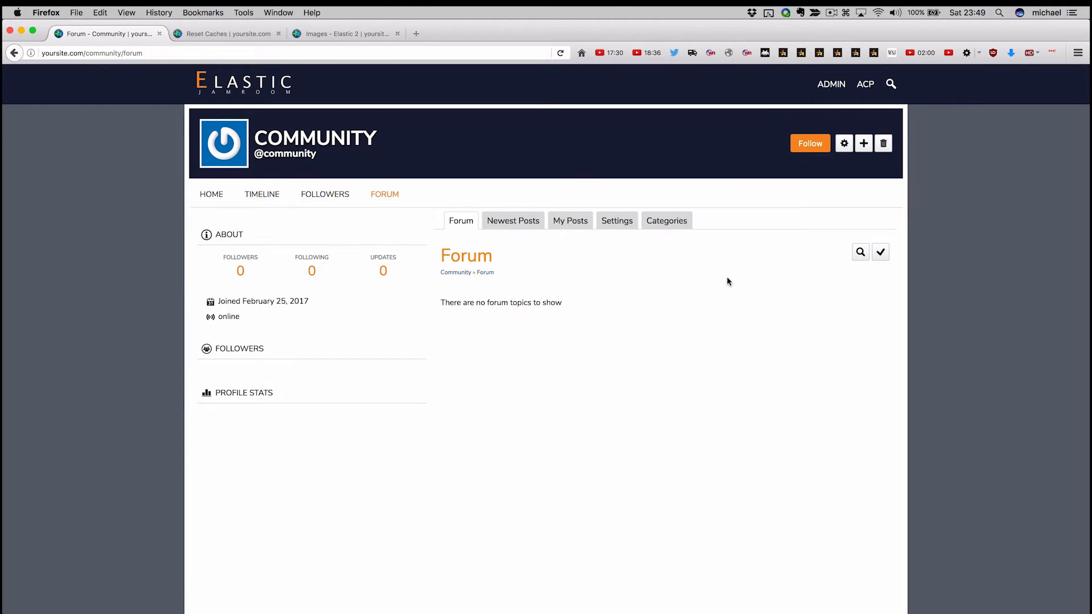
pyautogui.click(627, 224)
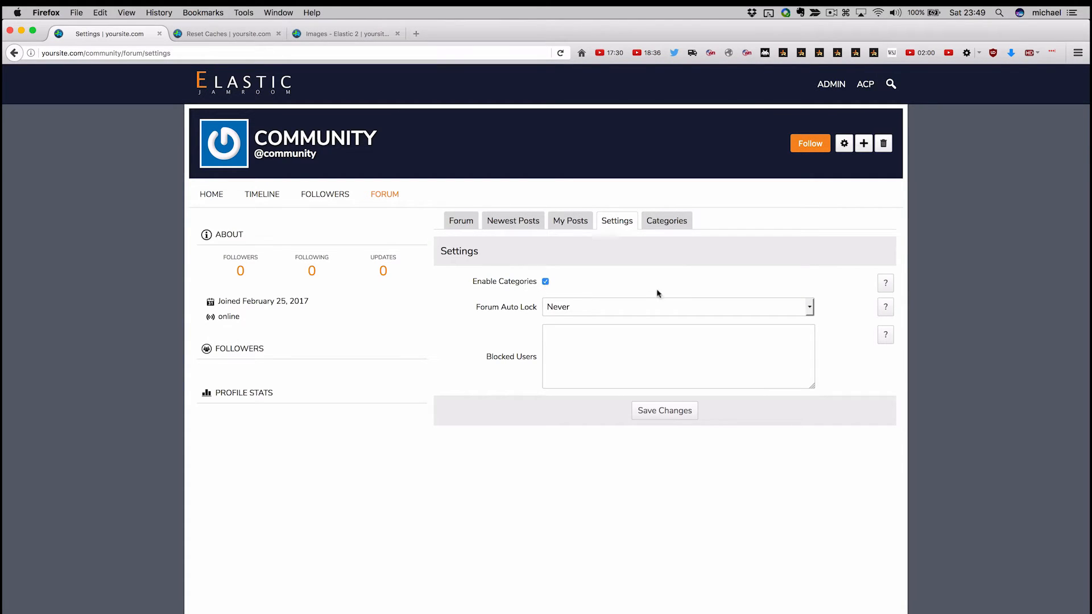
pyautogui.click(664, 412)
# Create a forum category titled "Off Topic" on the community profile
pyautogui.click(671, 222)
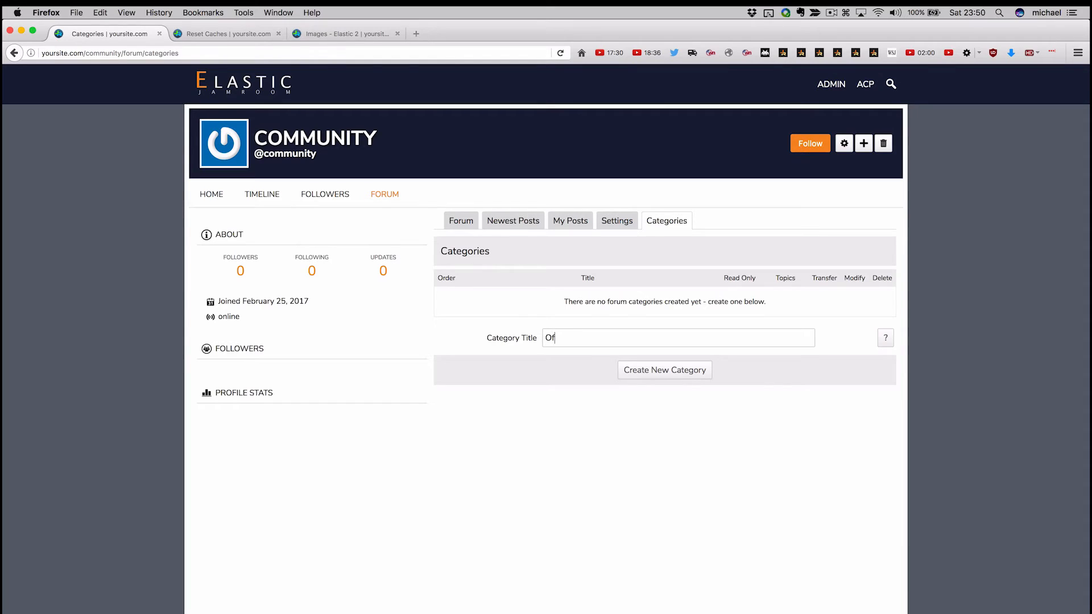
pyautogui.write('Off Topic')
pyautogui.click(633, 369)
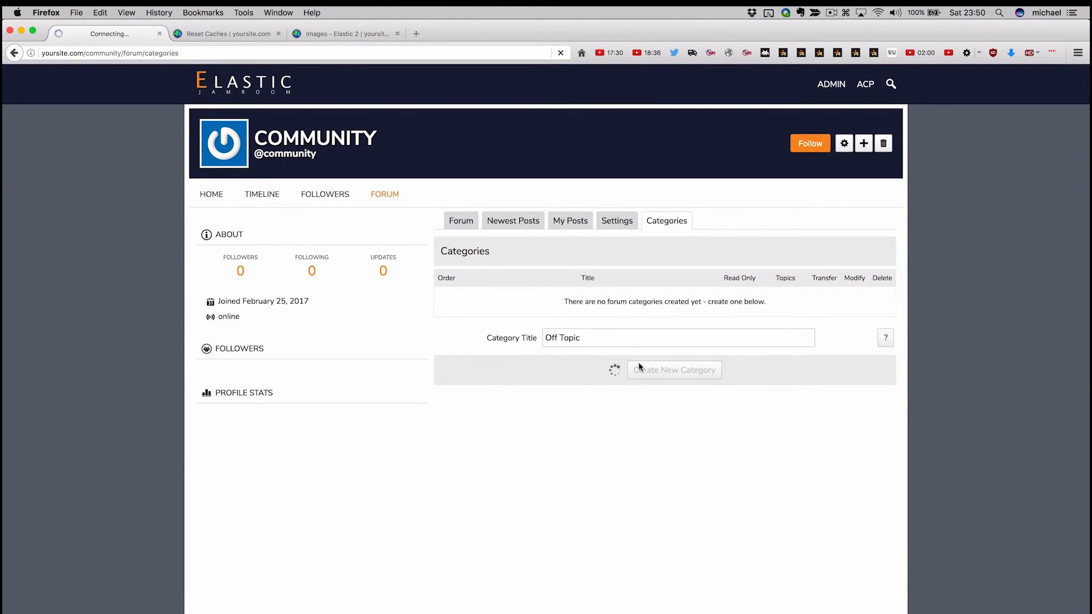
# Create a second forum category titled "General Questions" on the community profile
pyautogui.click(671, 225)
pyautogui.click(574, 333)
pyautogui.write('Generals')
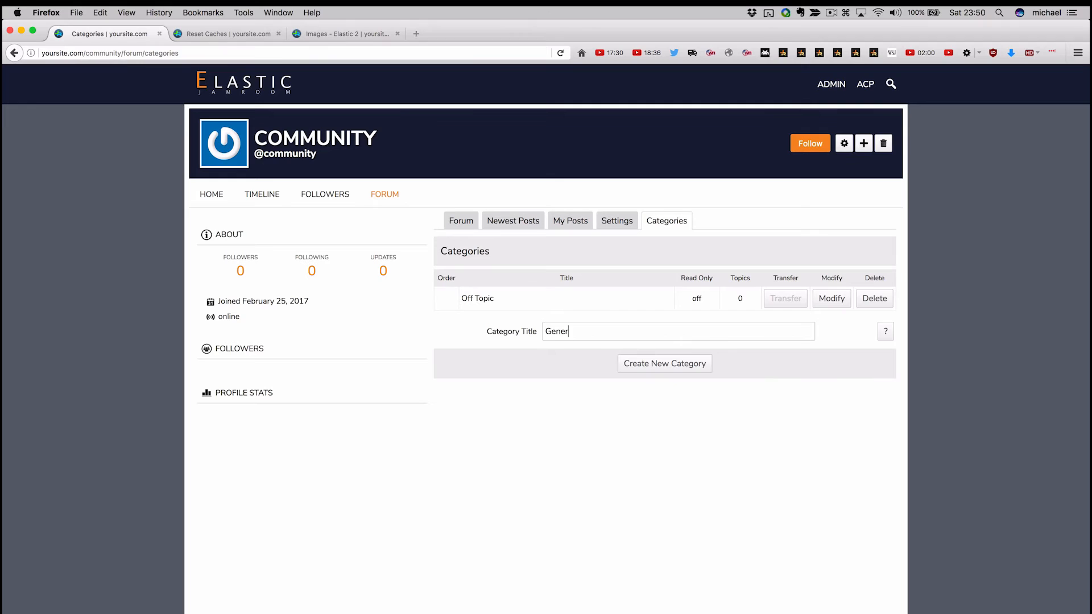
pyautogui.press('BackSpace')
pyautogui.write('Questions')
pyautogui.click(680, 367)
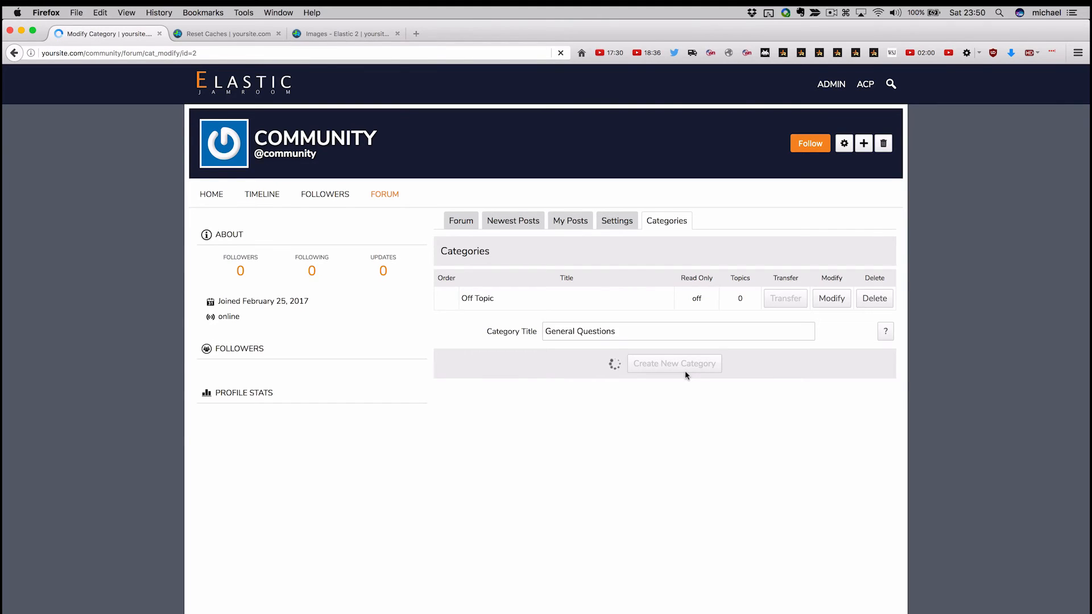
# View the Off Topic category in the community forum and check which sections the admin profile offers
pyautogui.click(462, 222)
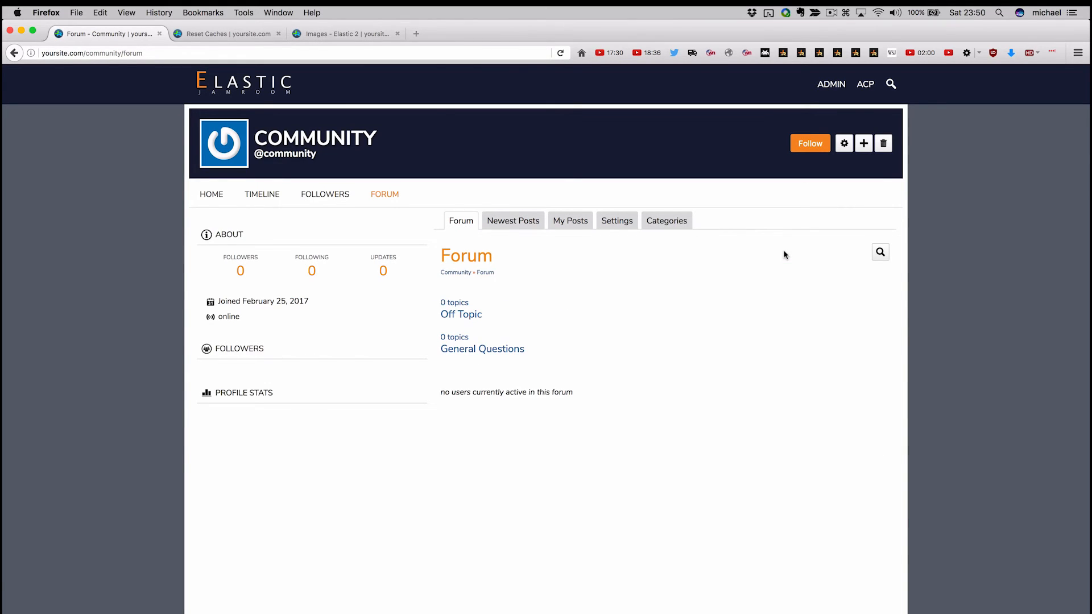
pyautogui.click(470, 317)
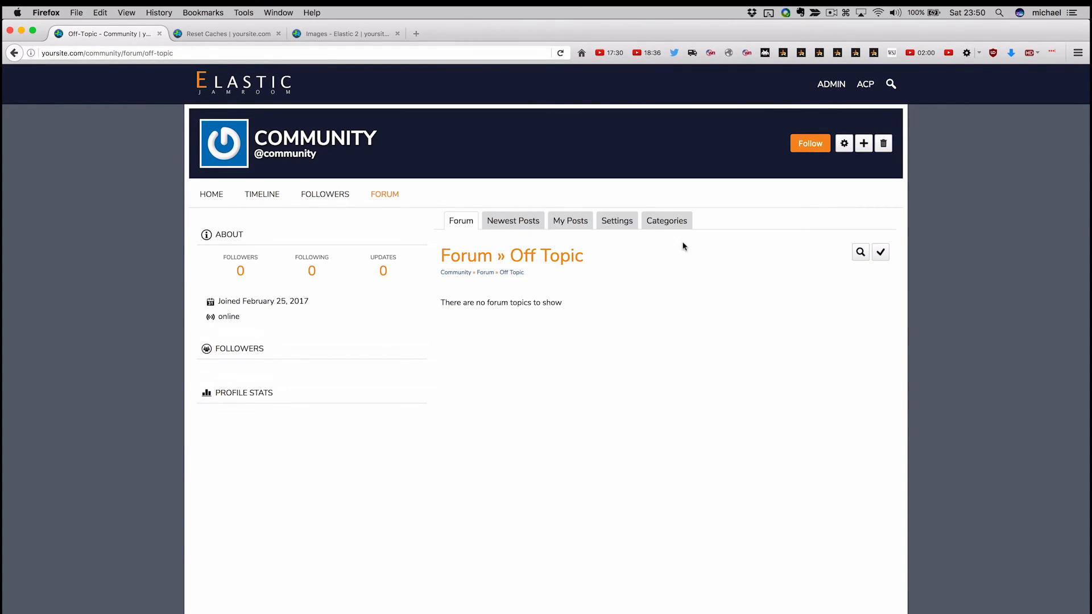
pyautogui.click(834, 86)
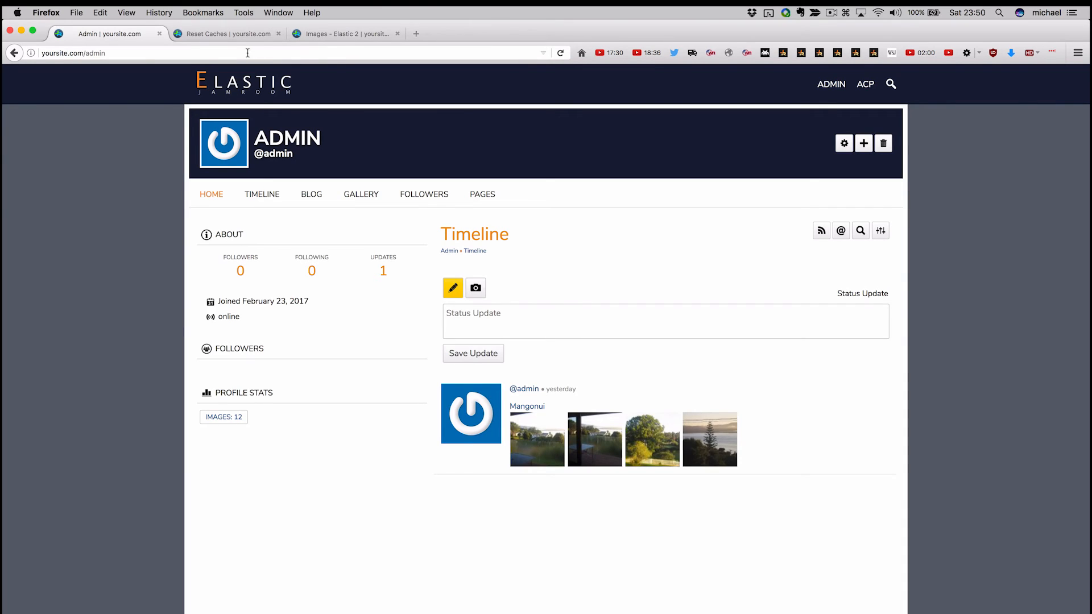
# Return to the community profile at yoursite.com/community and open its forum
pyautogui.doubleClick(87, 52)
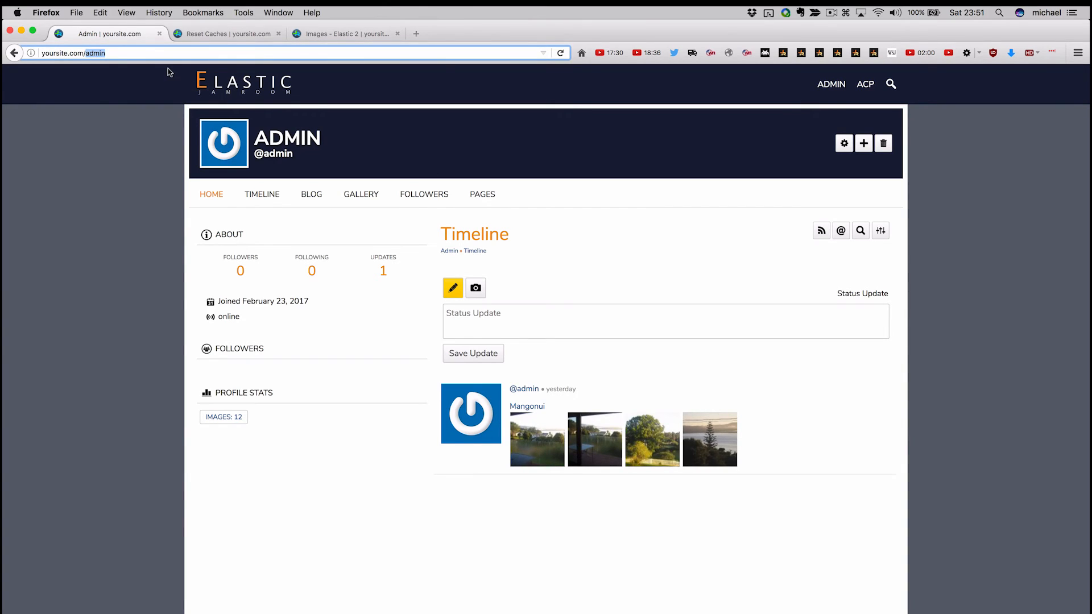
pyautogui.write('community')
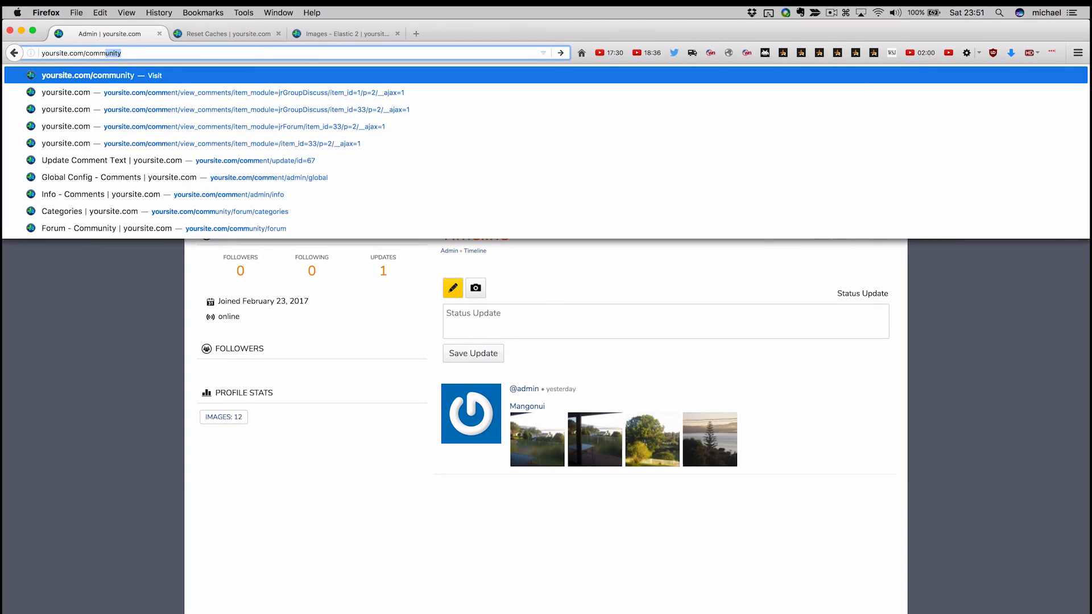
pyautogui.press('Return')
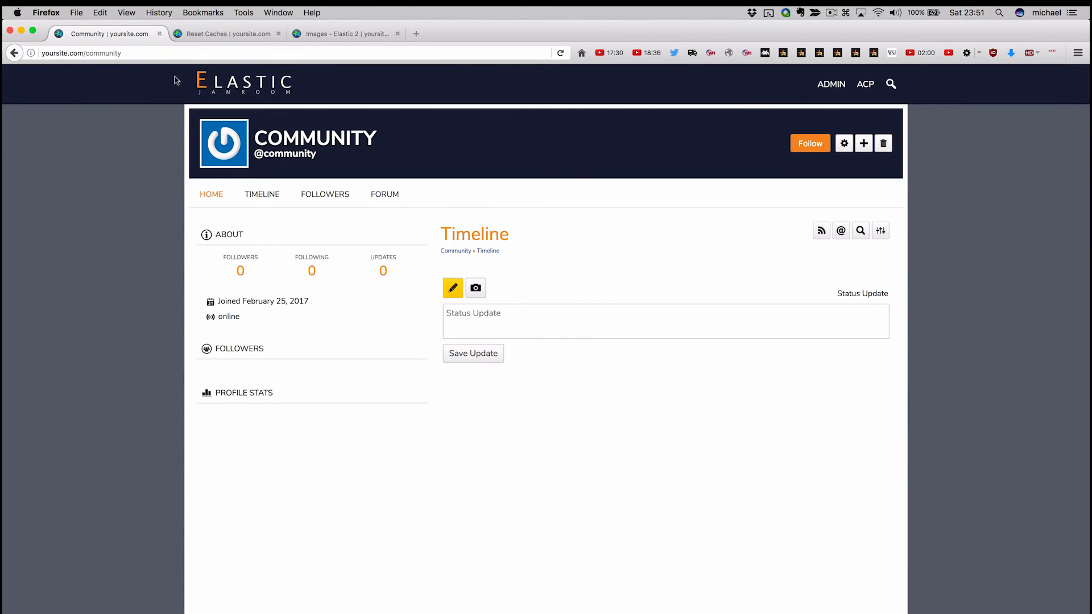
pyautogui.click(390, 194)
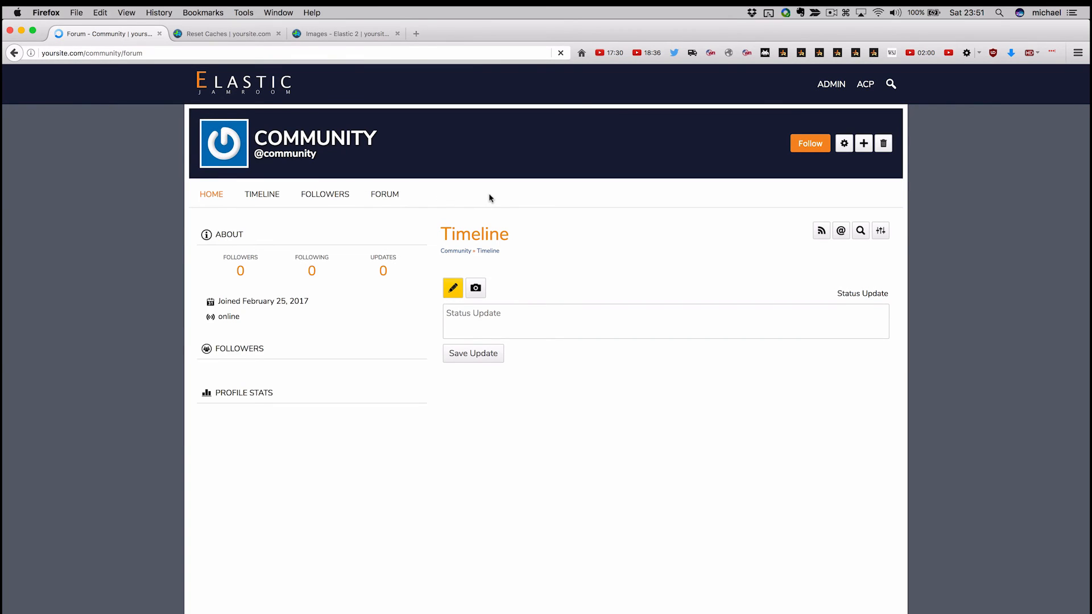